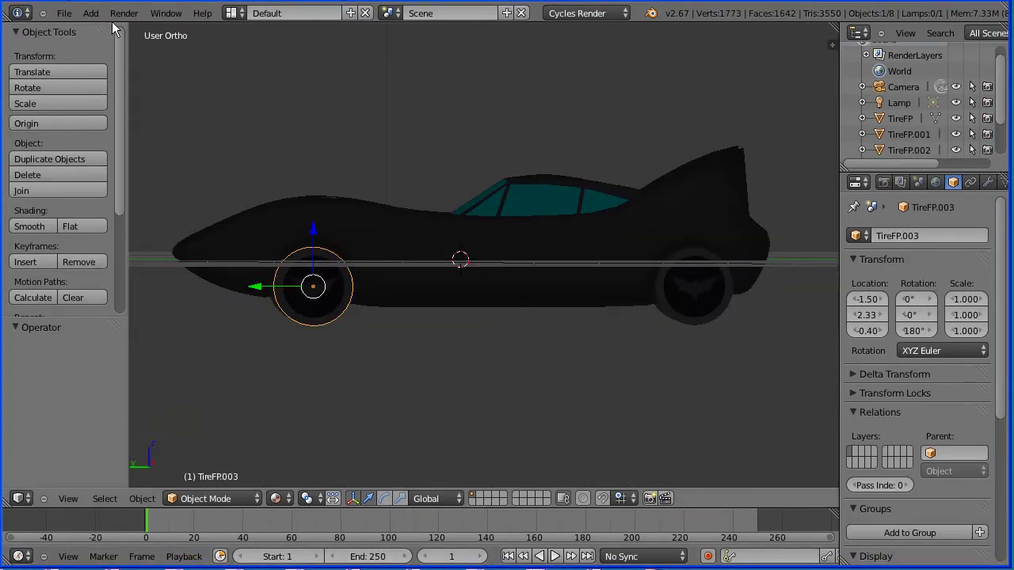
# Create a new blend file from the File menu
pyautogui.click(69, 15)
pyautogui.click(78, 30)
# Reload the start-up file and open the recent amxTut21.blend car file
pyautogui.click(76, 34)
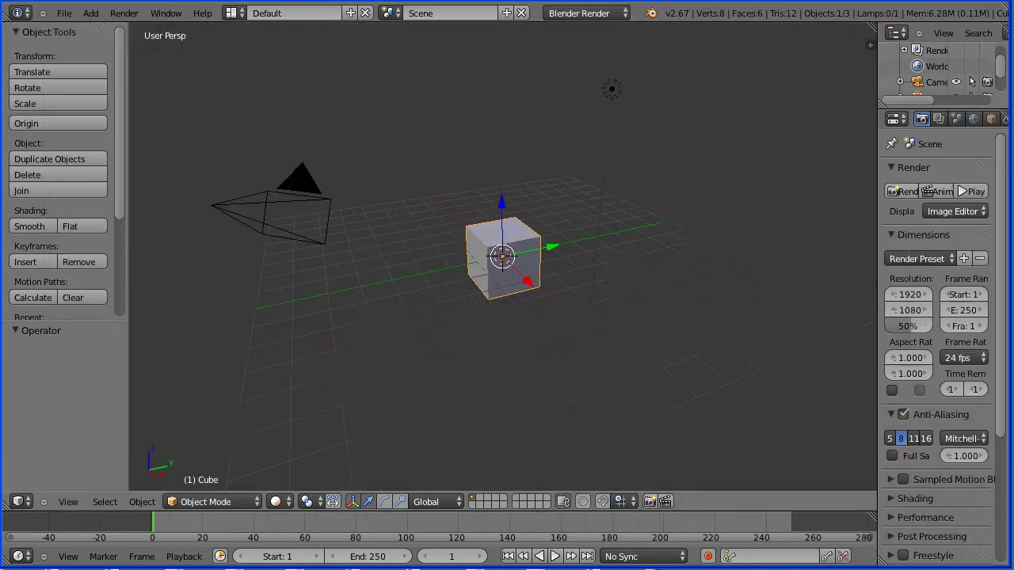
pyautogui.click(64, 13)
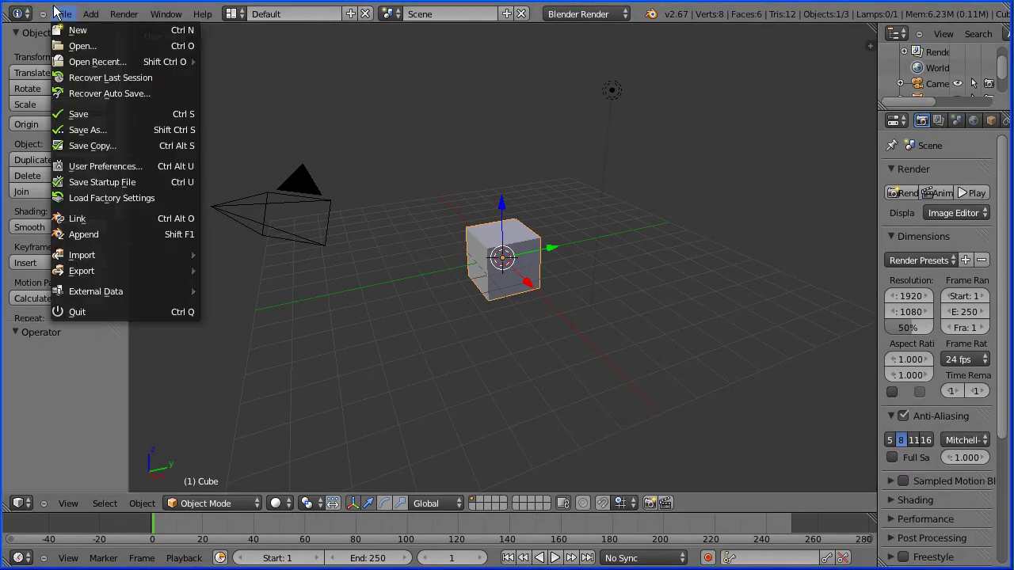
pyautogui.moveTo(186, 61)
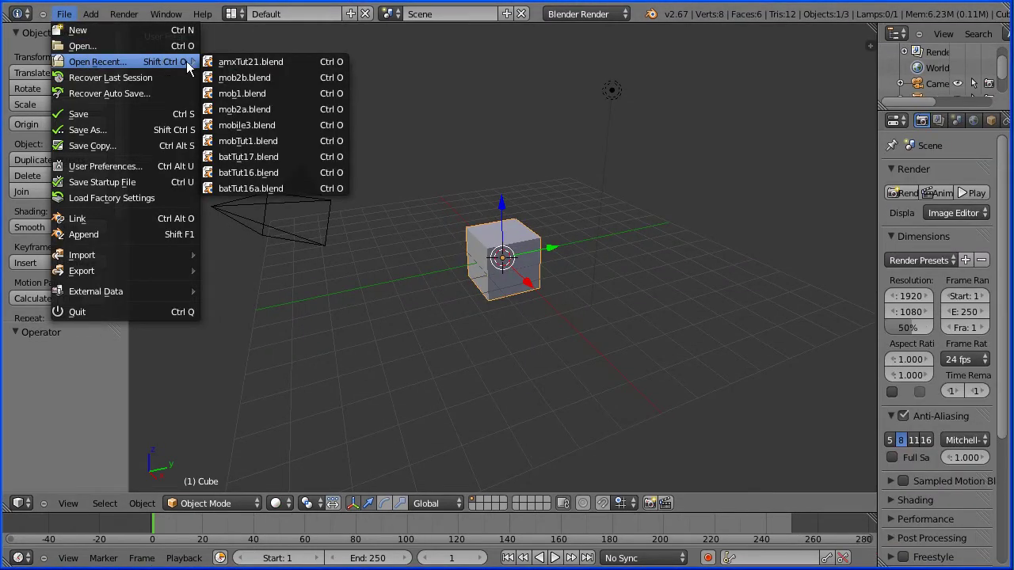
pyautogui.click(301, 61)
# Switch to Top view and turn off the car_plan.jpg background image
pyautogui.click(68, 500)
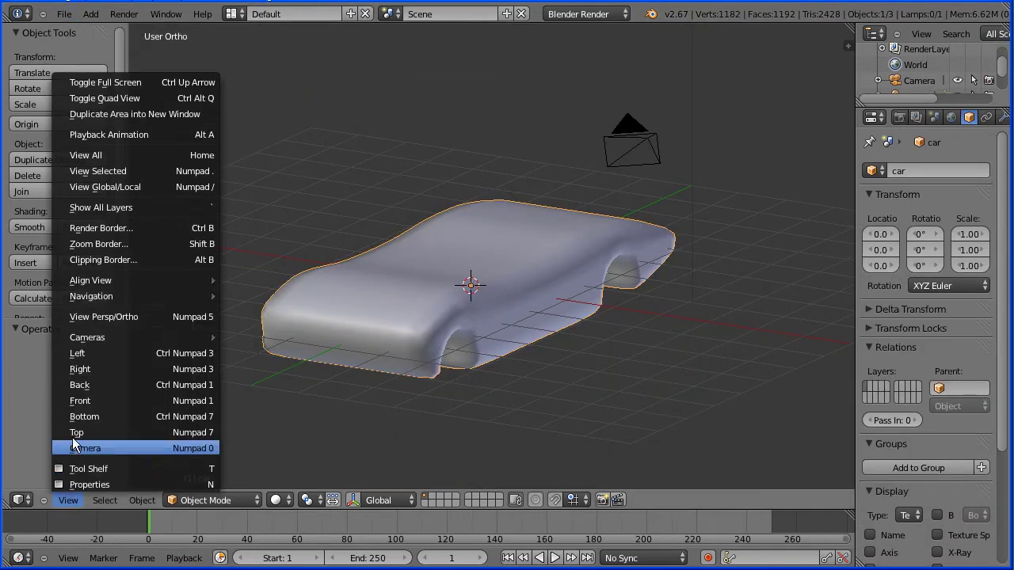
pyautogui.click(141, 440)
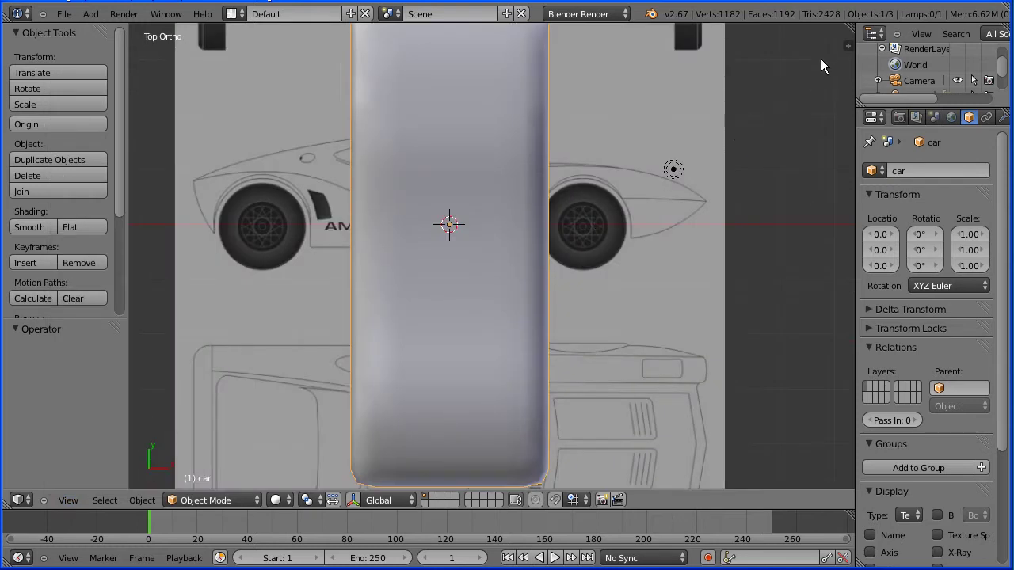
pyautogui.press('n')
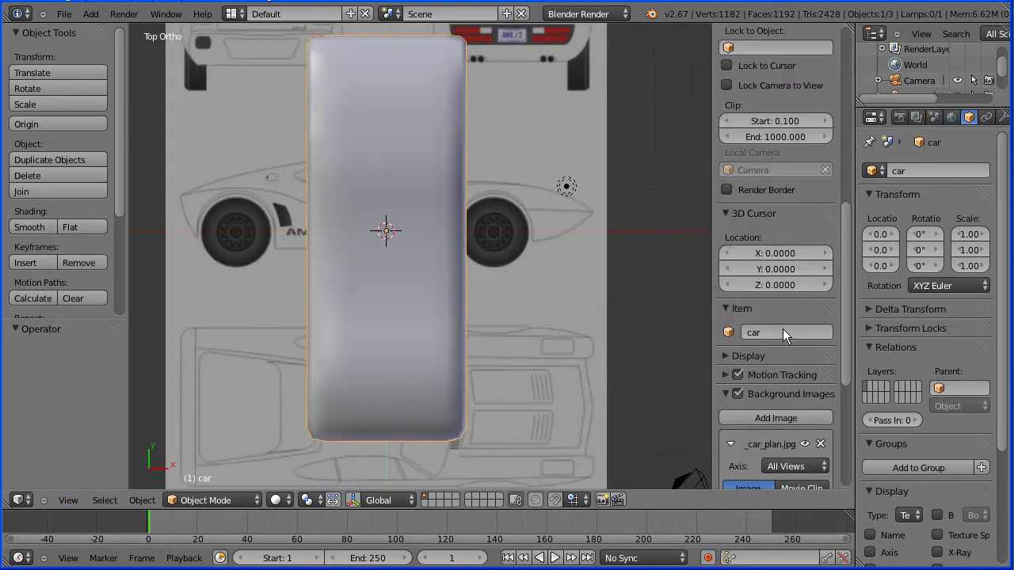
pyautogui.click(740, 394)
# Enter Edit Mode on the car body with Limit Selection to Visible turned off
pyautogui.press('n')
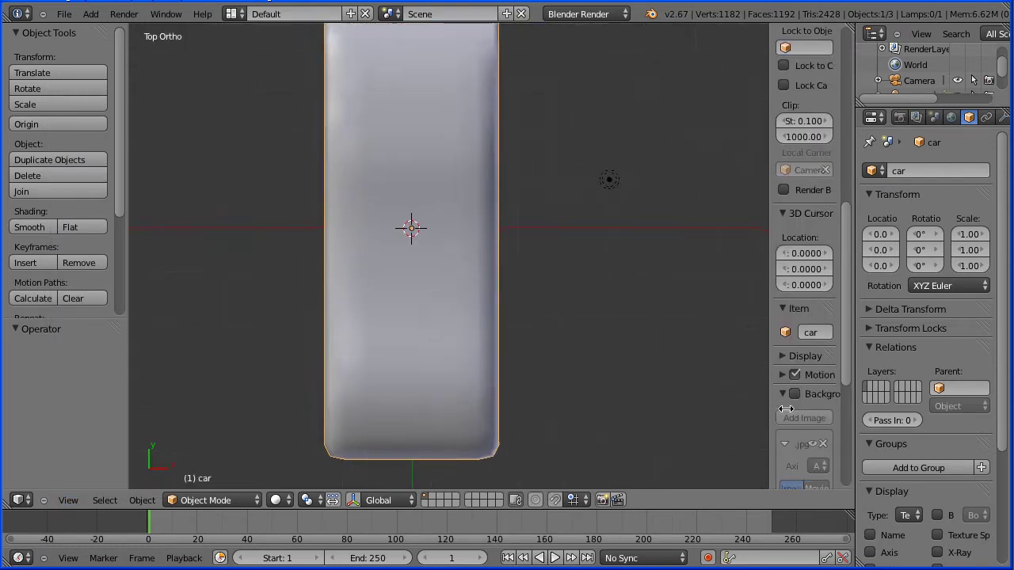
pyautogui.click(241, 501)
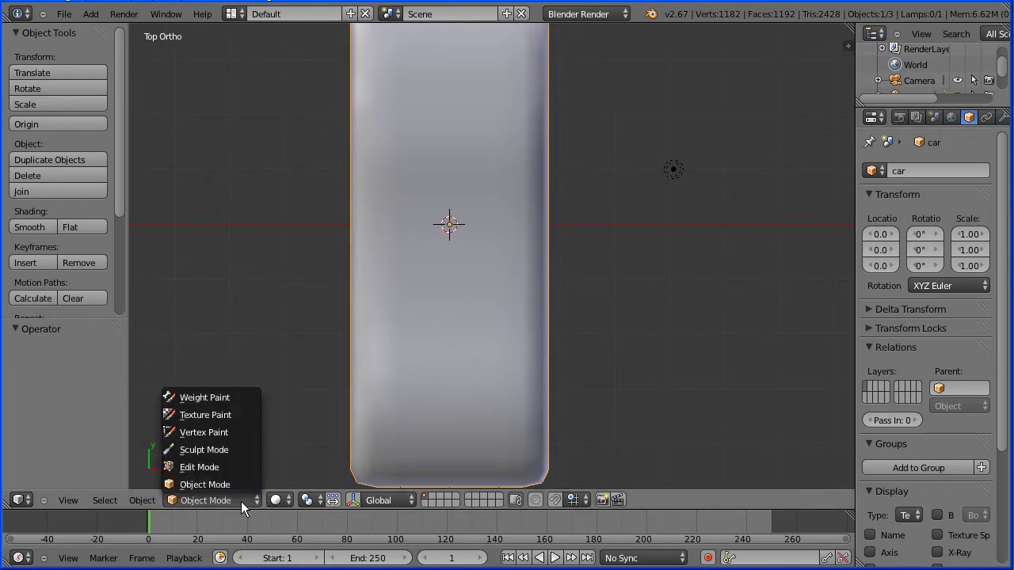
pyautogui.click(228, 468)
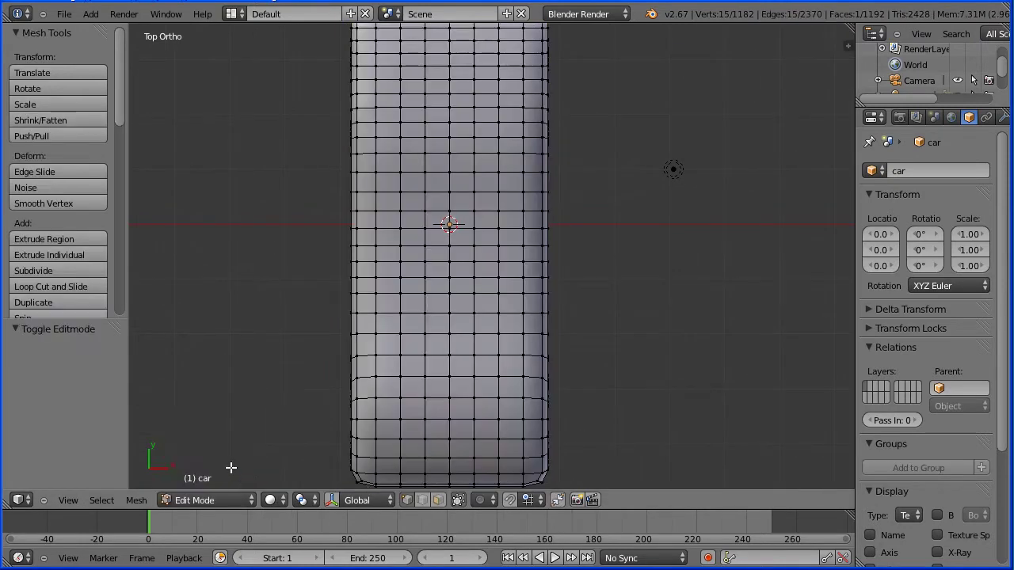
pyautogui.click(458, 500)
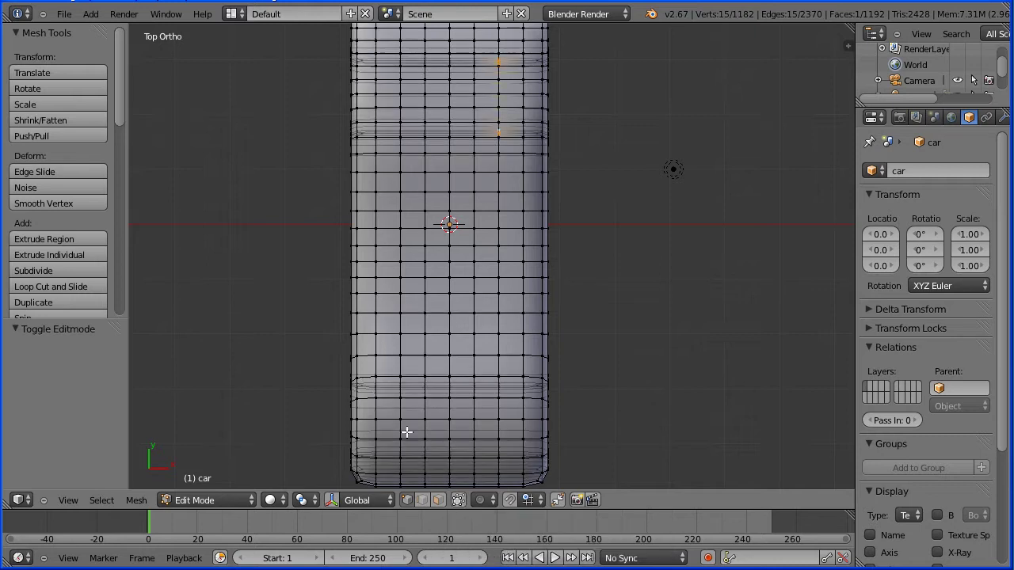
# Box-select the left half of the car mesh and delete those vertices
pyautogui.rightClick(357, 379)
pyautogui.scroll(-1, 324, 359)
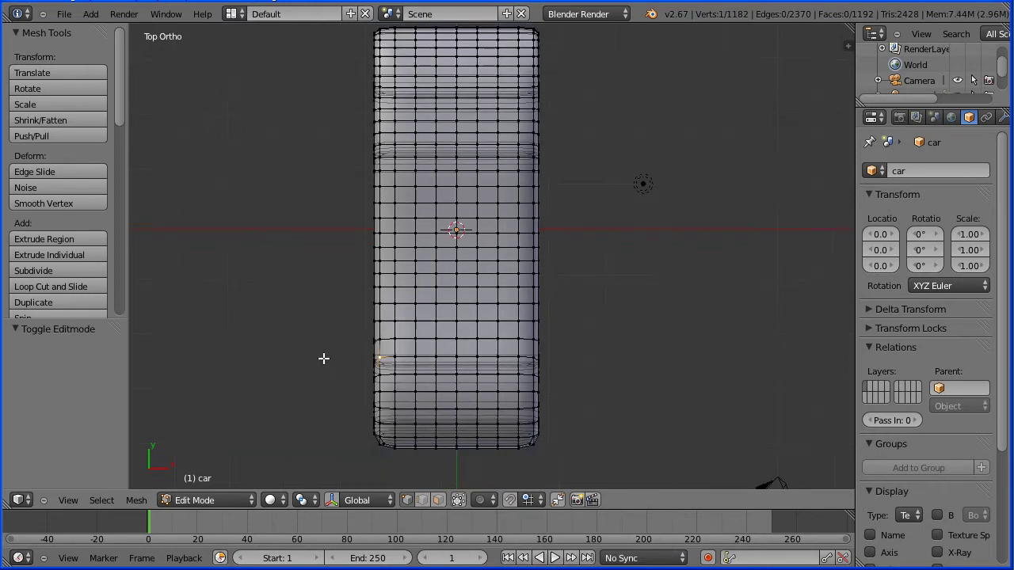
pyautogui.press('b')
pyautogui.moveTo(346, 455); pyautogui.dragTo(450, 22)
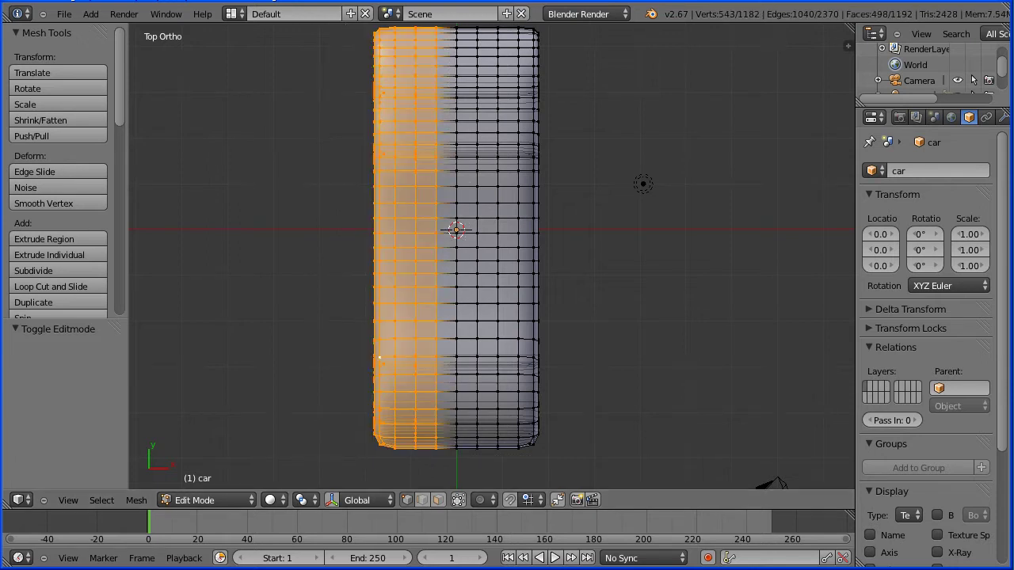
pyautogui.press('x')
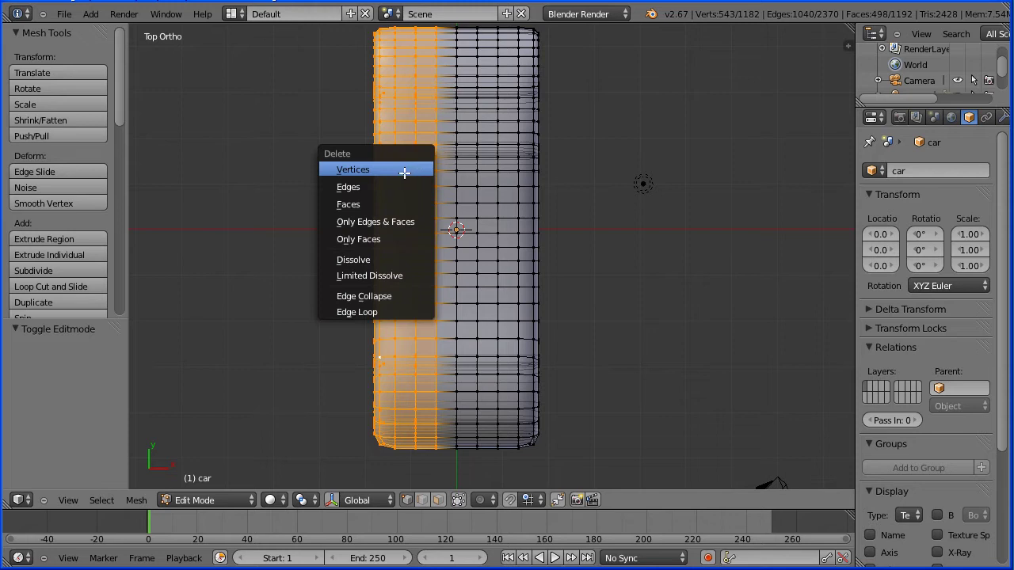
pyautogui.click(403, 169)
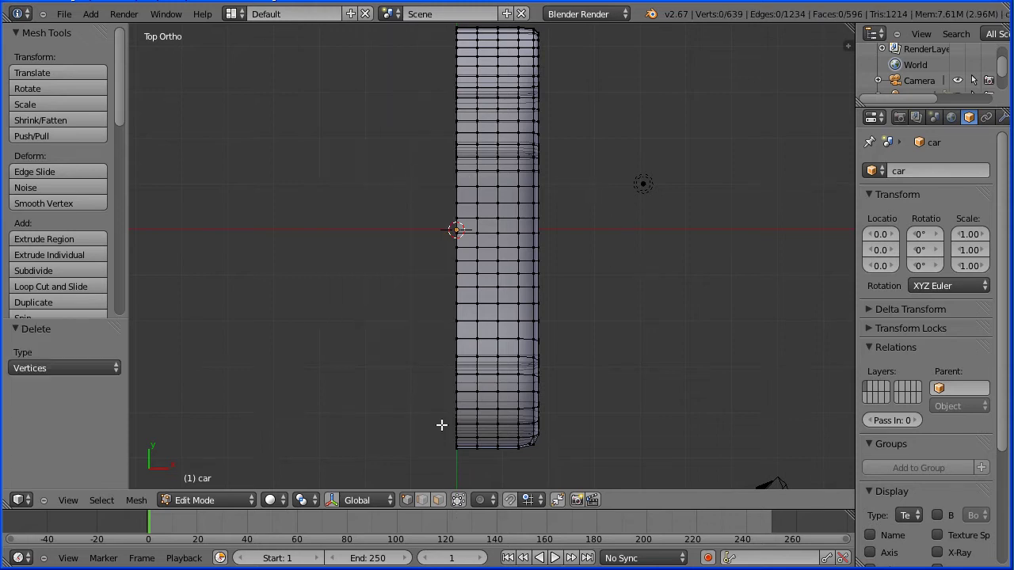
# Select the centreline column of vertices and re-enable Limit Selection to Visible
pyautogui.press('b')
pyautogui.moveTo(443, 468); pyautogui.dragTo(480, 20)
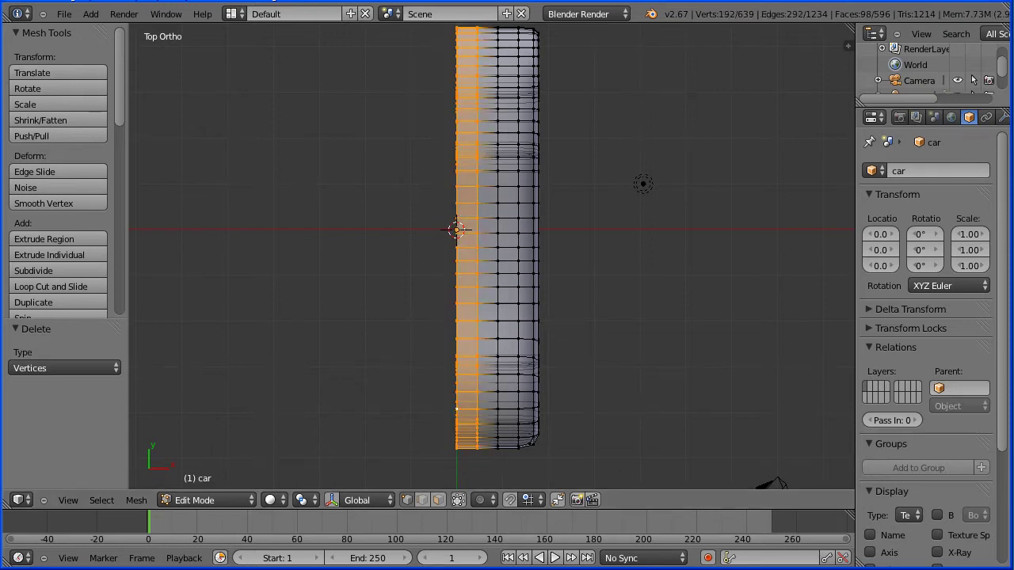
pyautogui.click(461, 500)
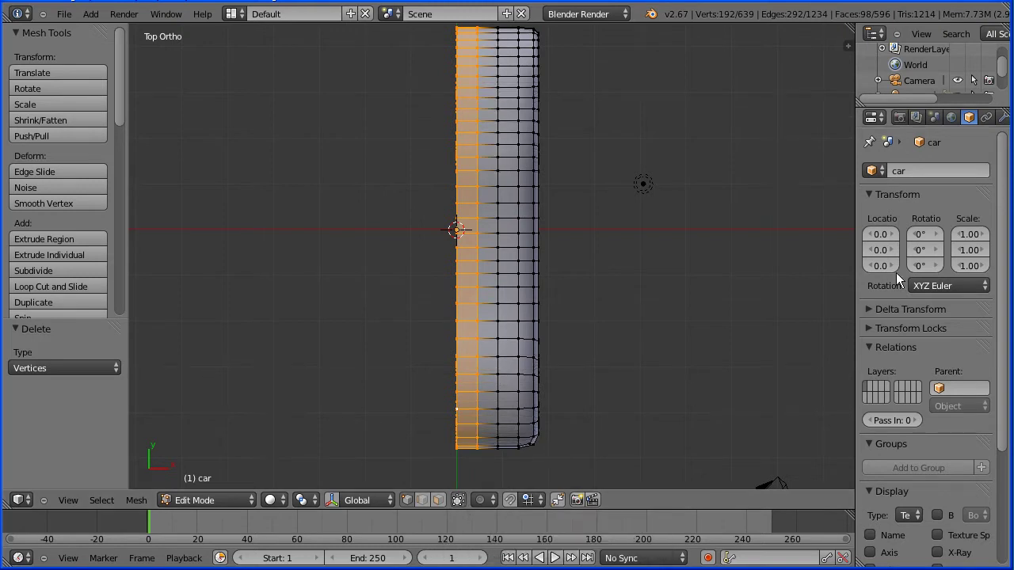
# Add a Mirror modifier so the half body becomes a full car
pyautogui.click(1002, 117)
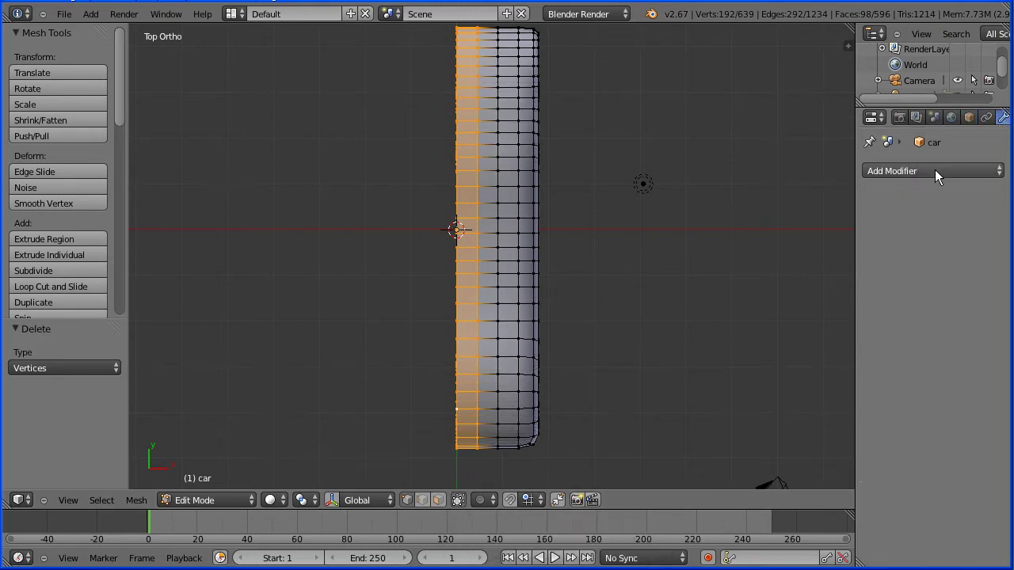
pyautogui.click(904, 171)
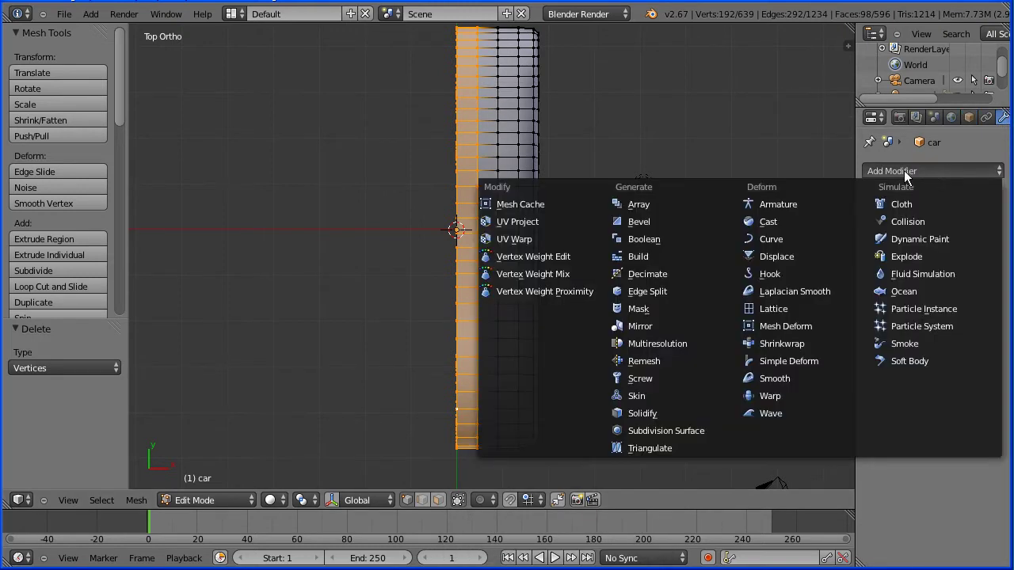
pyautogui.click(665, 326)
pyautogui.moveTo(652, 380); pyautogui.dragTo(541, 198, button='middle')
# Re-enter Edit Mode and go to Mesh > Show/Hide for the selected centreline strip
pyautogui.press('Tab')
pyautogui.press('Tab')
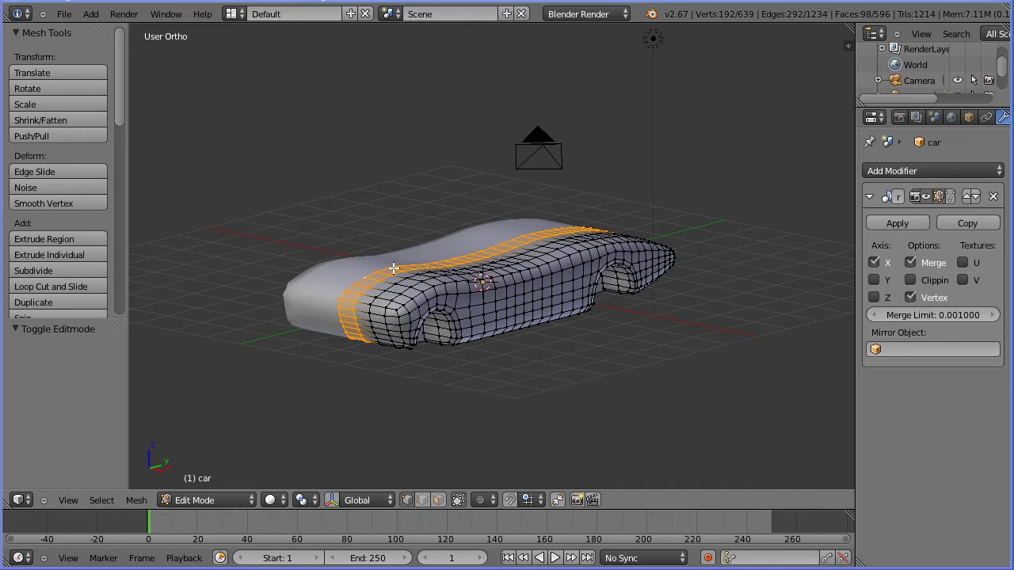
pyautogui.click(144, 499)
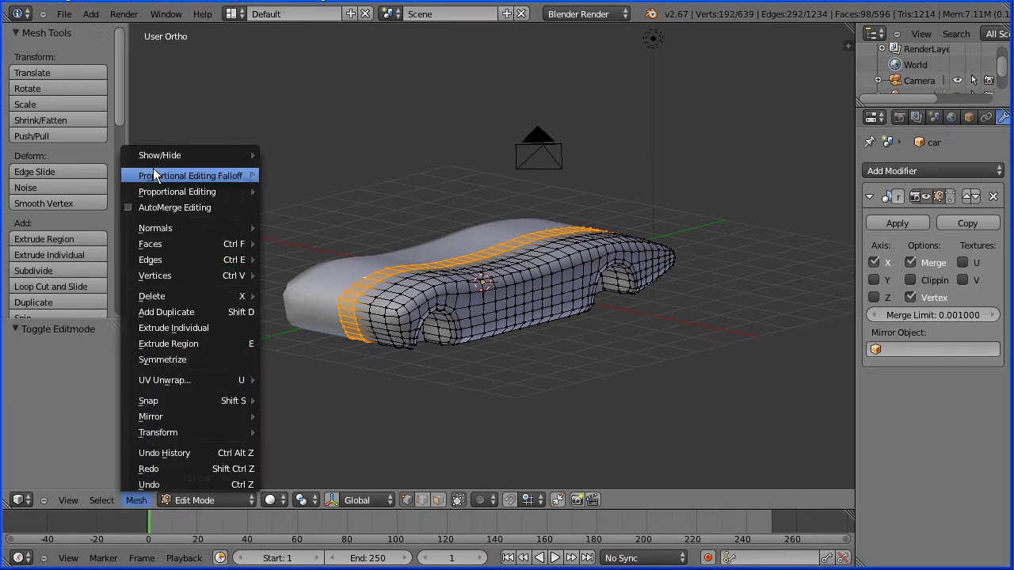
pyautogui.moveTo(153, 154)
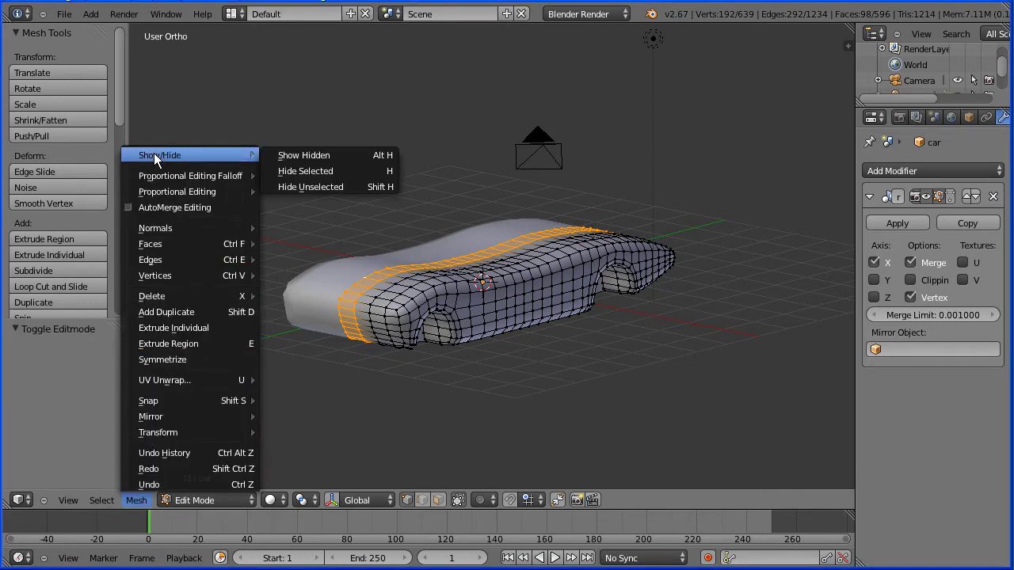
# Hide the centreline strip and turn on proportional editing
pyautogui.click(362, 172)
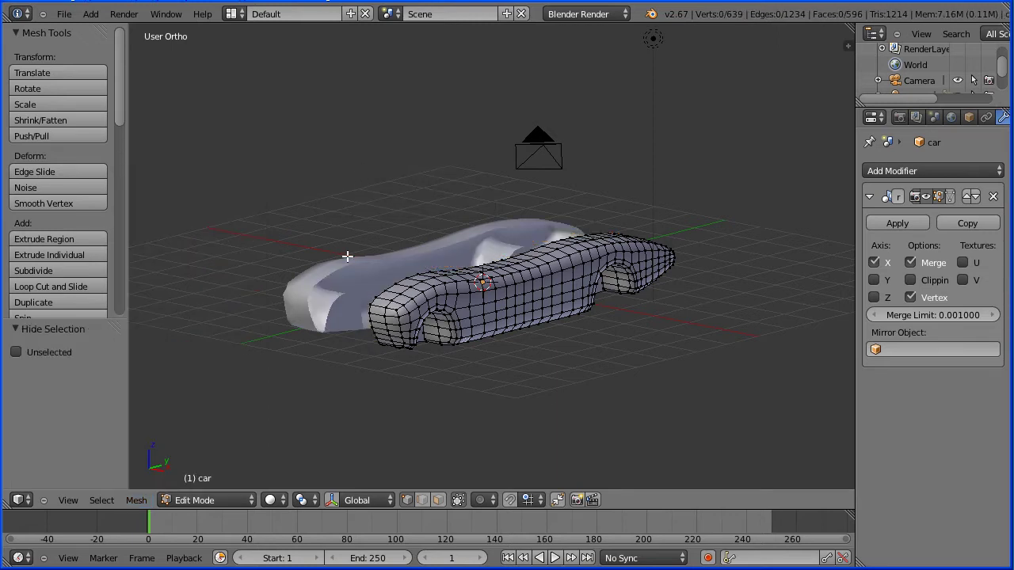
pyautogui.click(481, 501)
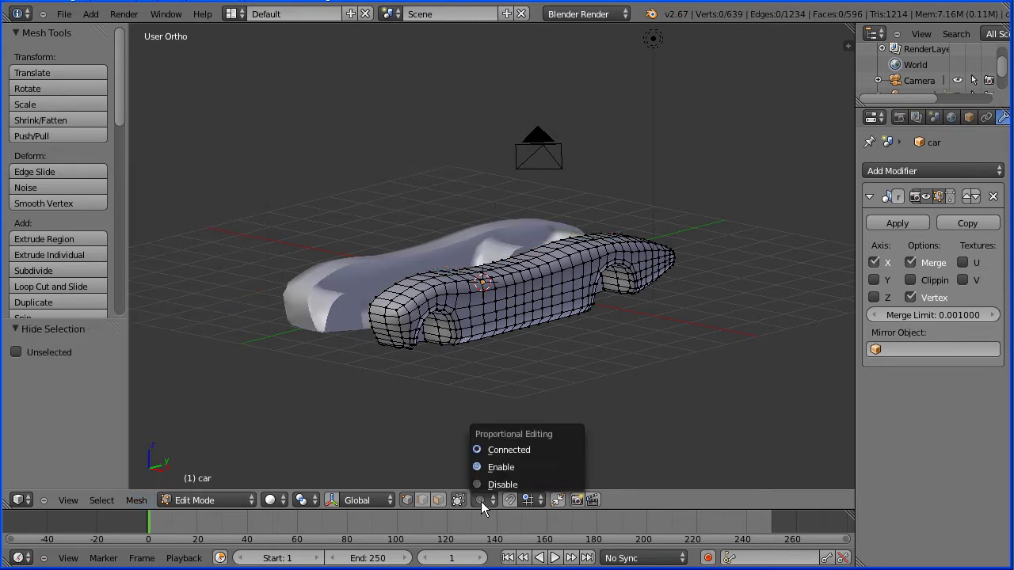
pyautogui.click(535, 466)
pyautogui.scroll(3, 491, 426)
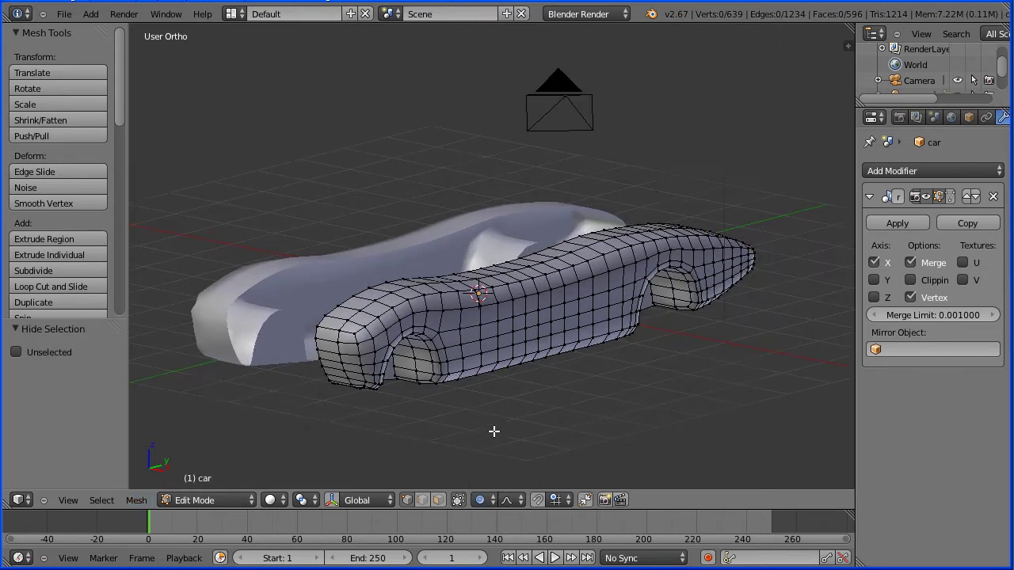
pyautogui.moveTo(543, 455); pyautogui.dragTo(499, 444, button='middle')
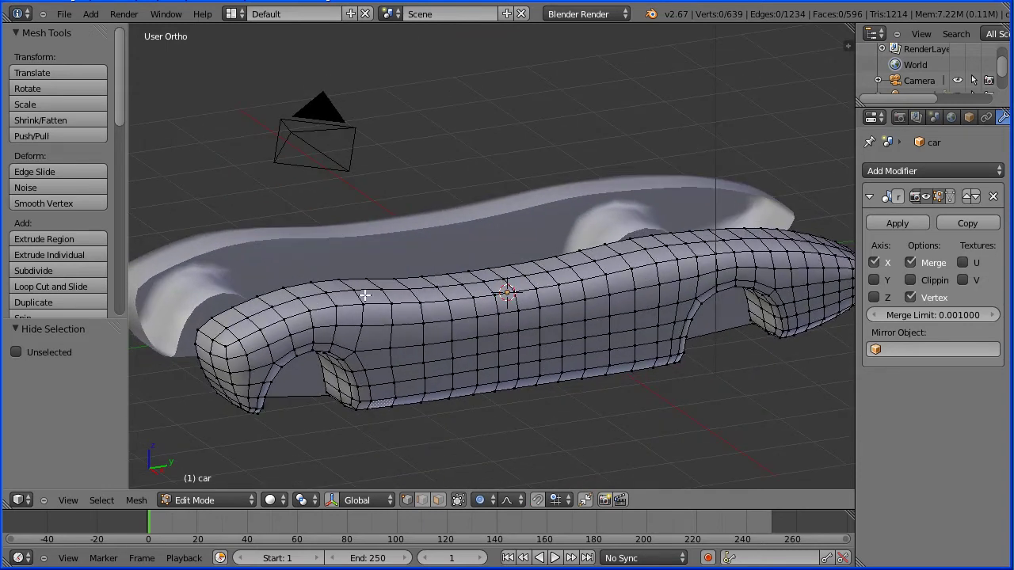
# Raise an upper front-edge vertex 0.1 along Z with proportional size 0.75
pyautogui.rightClick(354, 289)
pyautogui.press('g')
pyautogui.press('z')
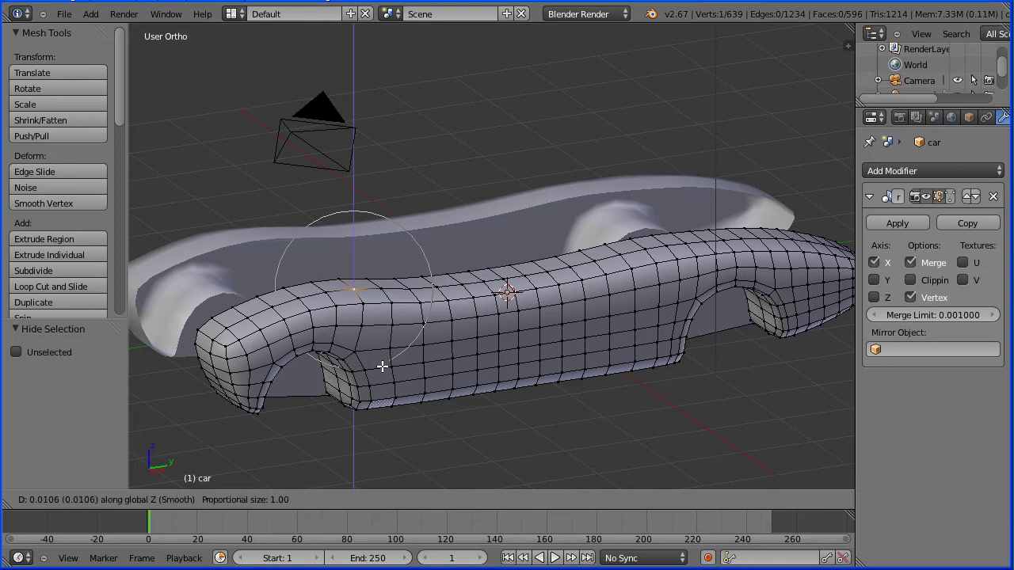
pyautogui.scroll(1, 391, 350)
pyautogui.scroll(2, 392, 350)
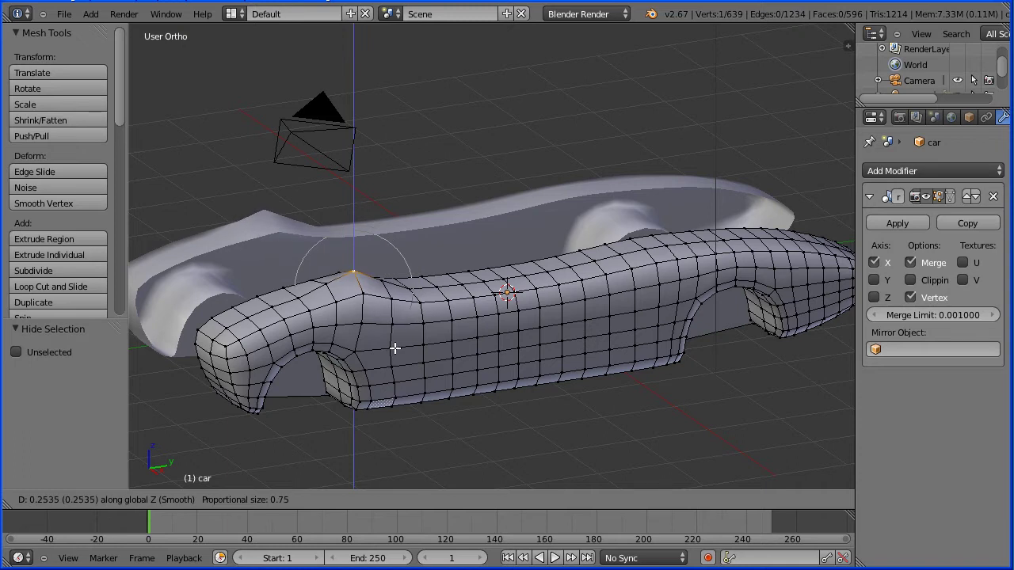
pyautogui.write('0.1')
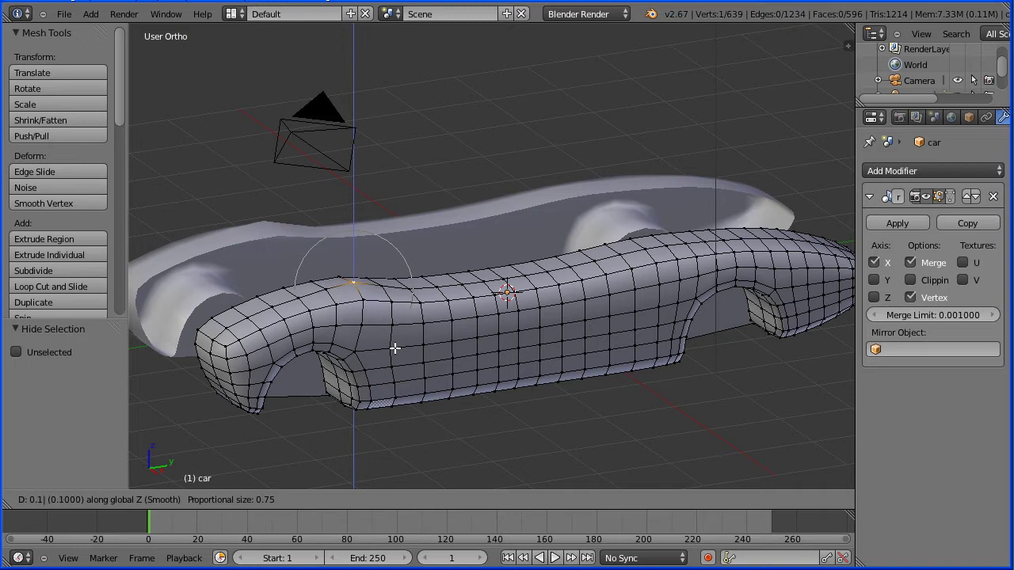
pyautogui.press('Return')
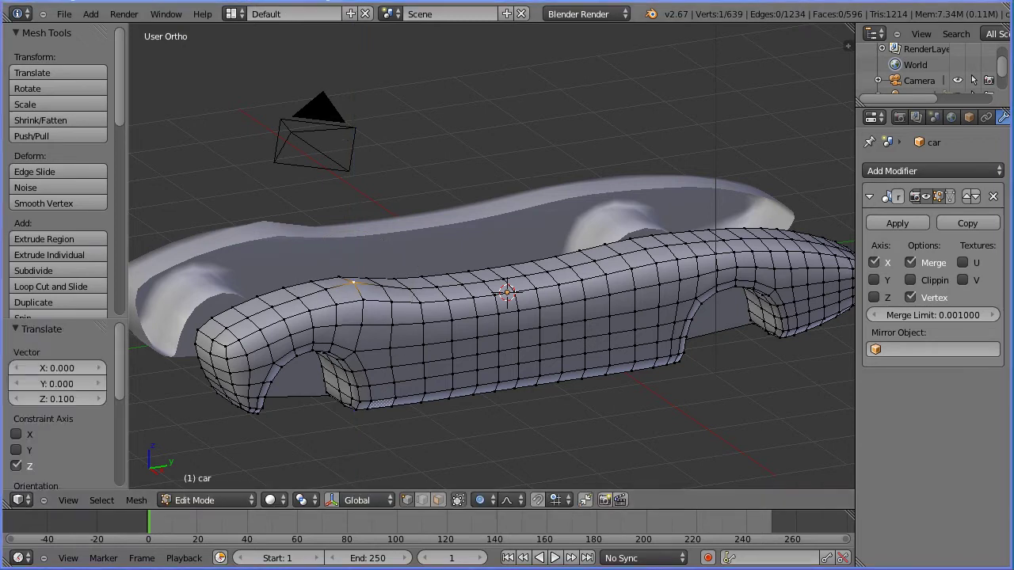
pyautogui.press('Tab')
pyautogui.press('Tab')
# Raise three front top-edge vertices by 0.2, 0.4 and 0.7 along Z
pyautogui.rightClick(333, 290)
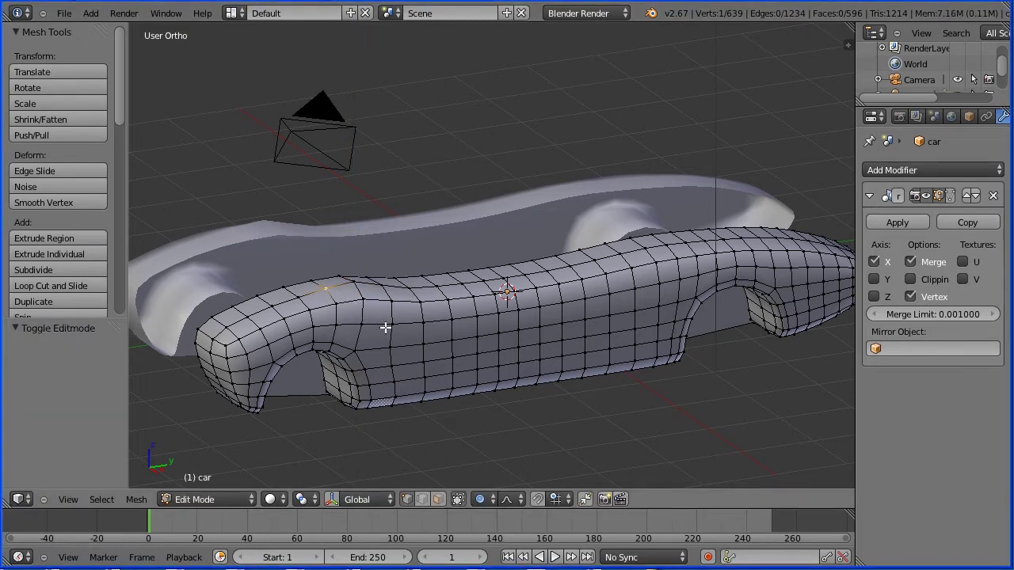
pyautogui.press('g')
pyautogui.press('z')
pyautogui.write('0.2')
pyautogui.press('Return')
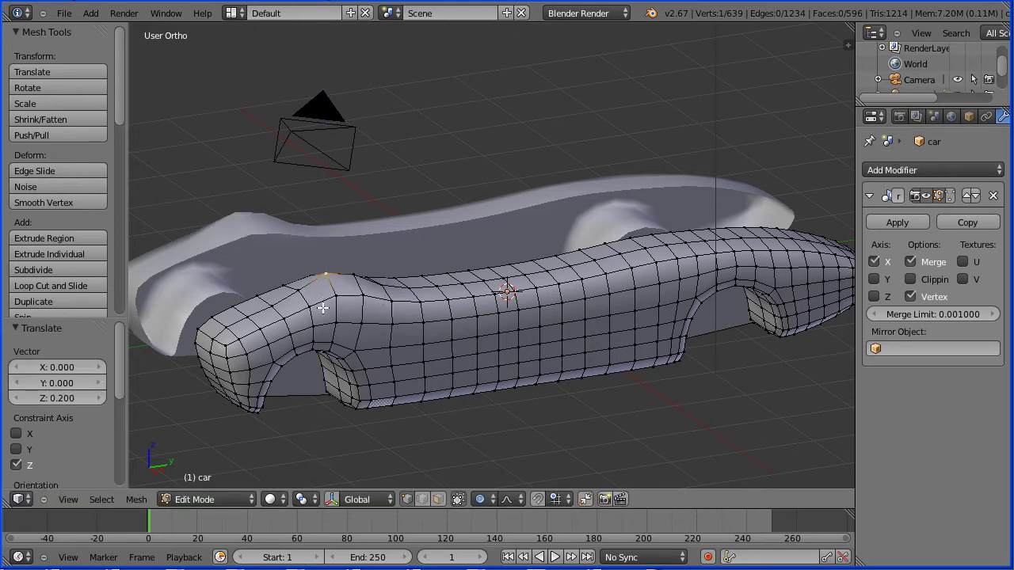
pyautogui.rightClick(299, 291)
pyautogui.press('g')
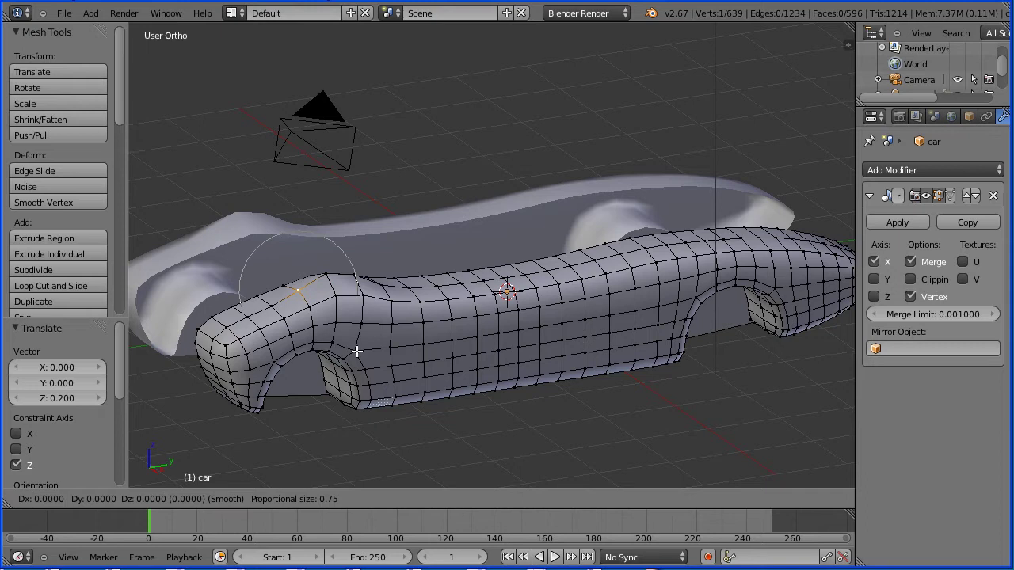
pyautogui.write('z')
pyautogui.write('0.4')
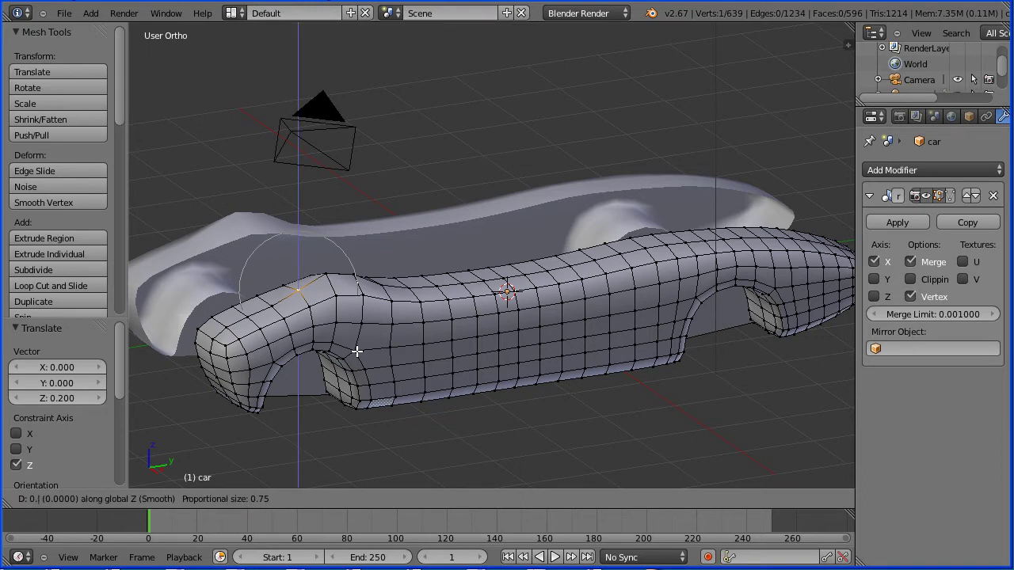
pyautogui.press('Return')
pyautogui.rightClick(271, 296)
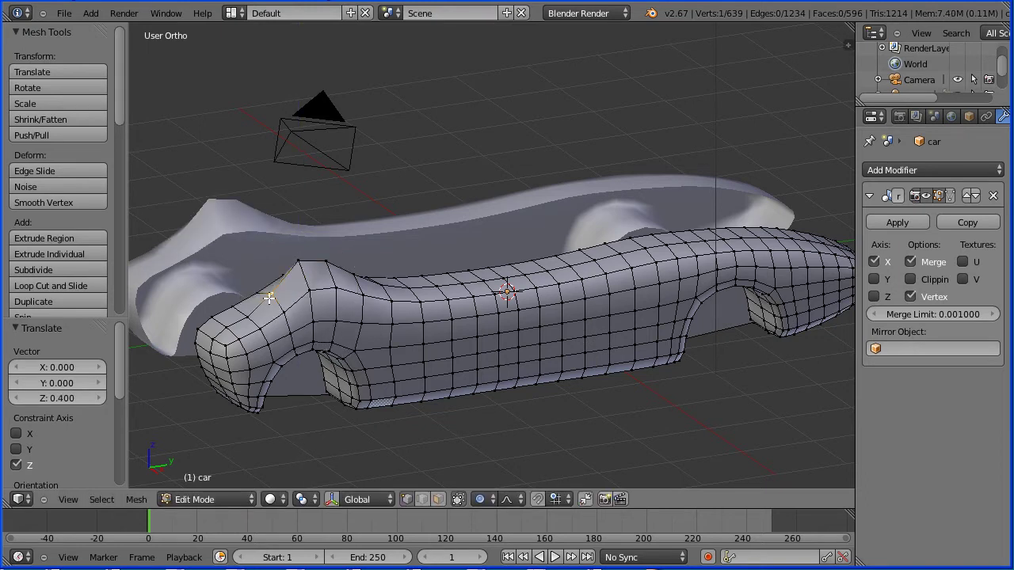
pyautogui.write('gz0.7')
pyautogui.press('Return')
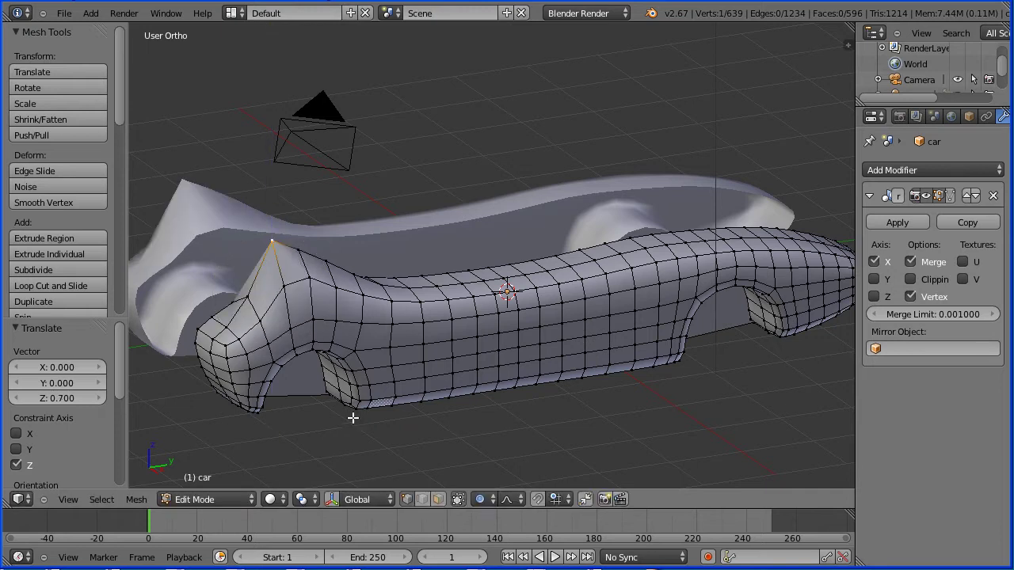
# Raise the peak vertex 0.8 along Z and shift it -0.1 along Y
pyautogui.rightClick(244, 300)
pyautogui.press('g')
pyautogui.write('z')
pyautogui.write('0.8')
pyautogui.press('Return')
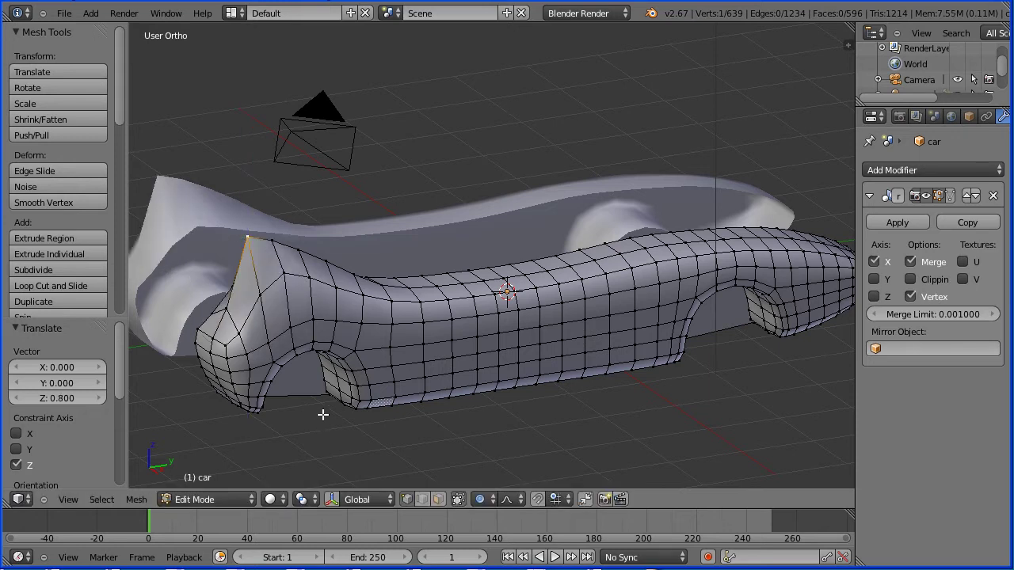
pyautogui.press('g')
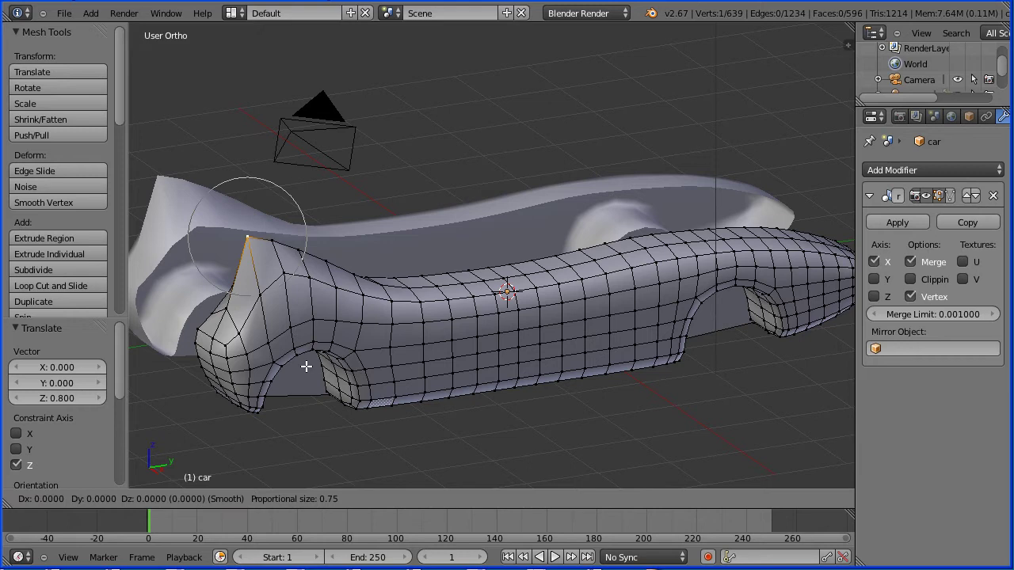
pyautogui.press('y')
pyautogui.write('0')
pyautogui.write('-.1')
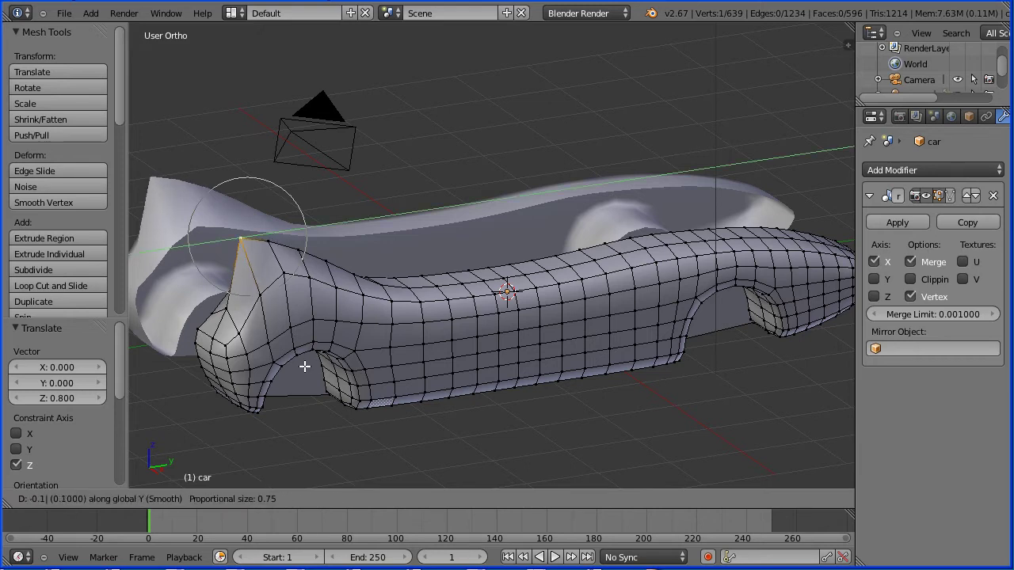
pyautogui.press('Return')
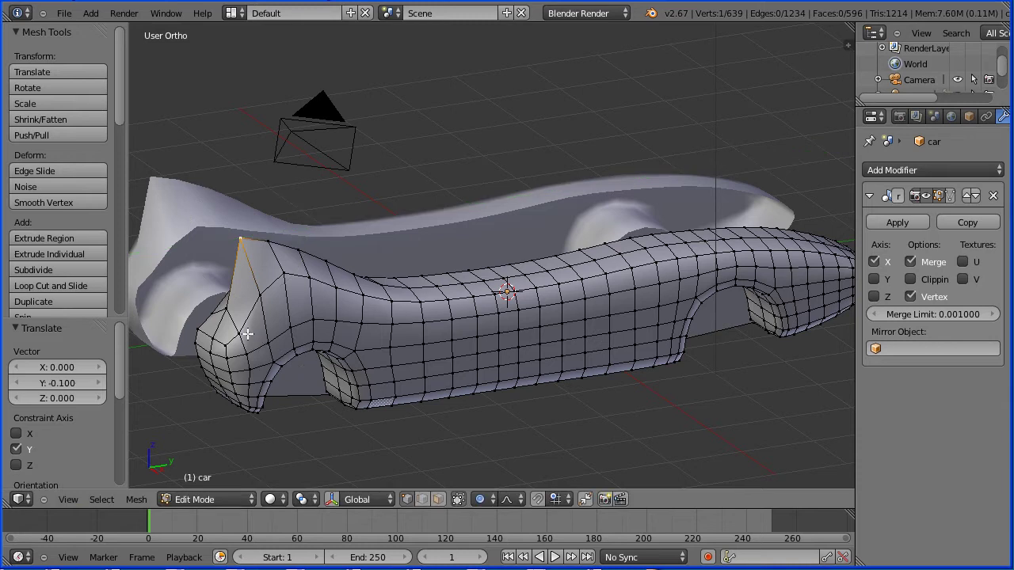
# Shift a lower vertex under the peak 0.1 along Y
pyautogui.rightClick(225, 308)
pyautogui.press('g')
pyautogui.write('y0.1')
pyautogui.press('Return')
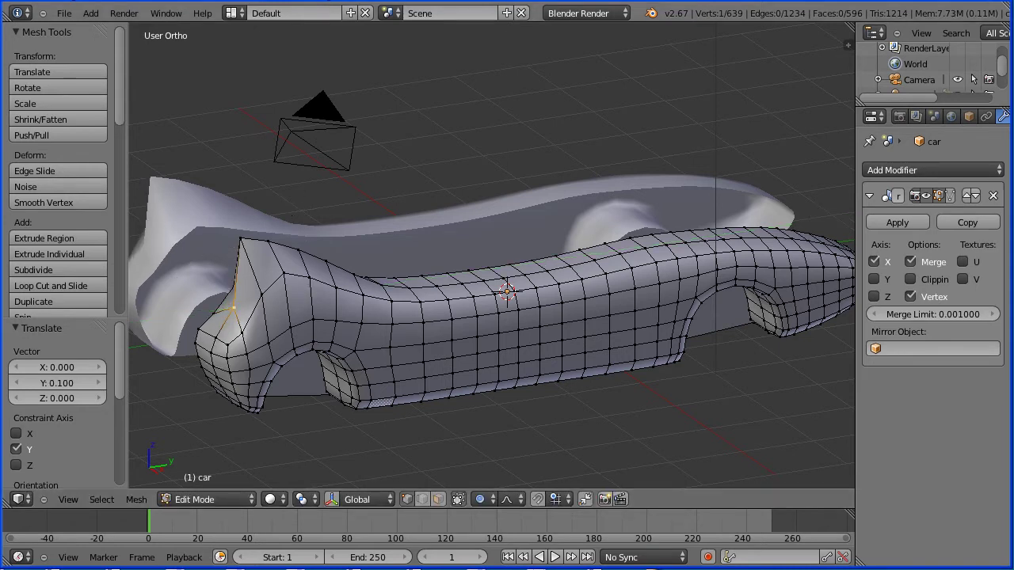
pyautogui.press('Tab')
pyautogui.press('Tab')
pyautogui.click(490, 499)
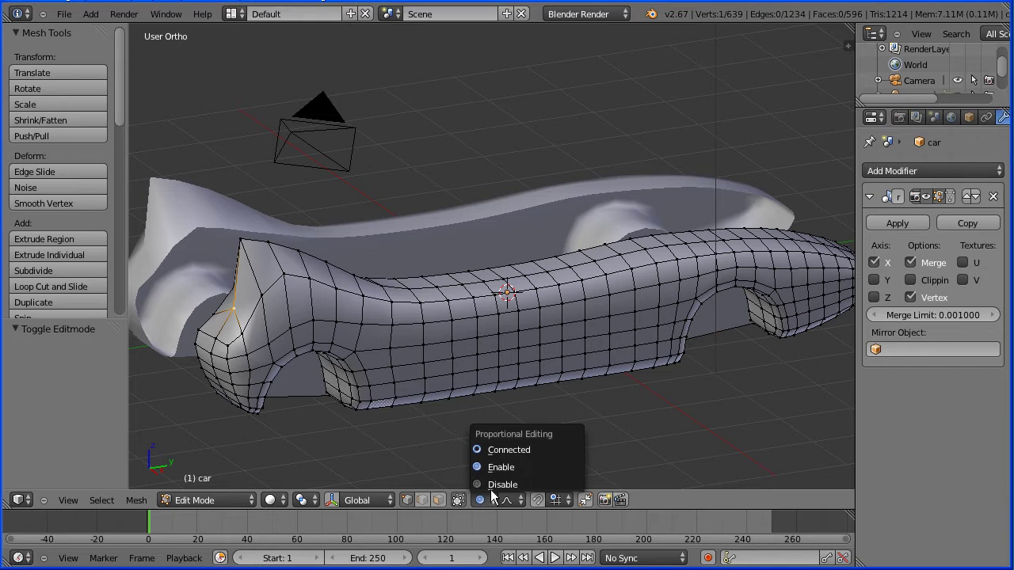
# Disable proportional editing and lower the corner vertex 0.2 along Z
pyautogui.click(551, 484)
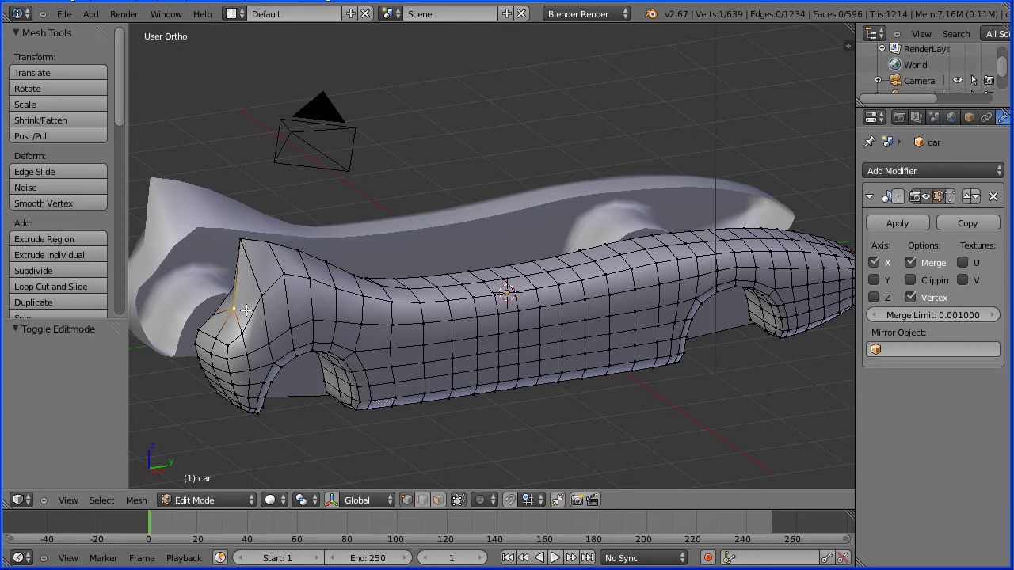
pyautogui.press('g')
pyautogui.press('z')
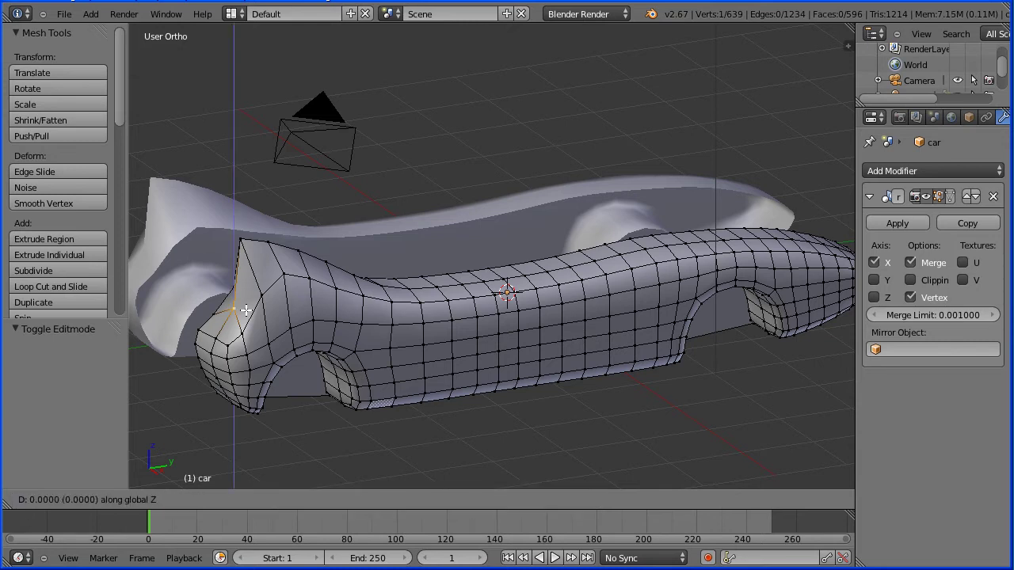
pyautogui.moveTo(250, 325)
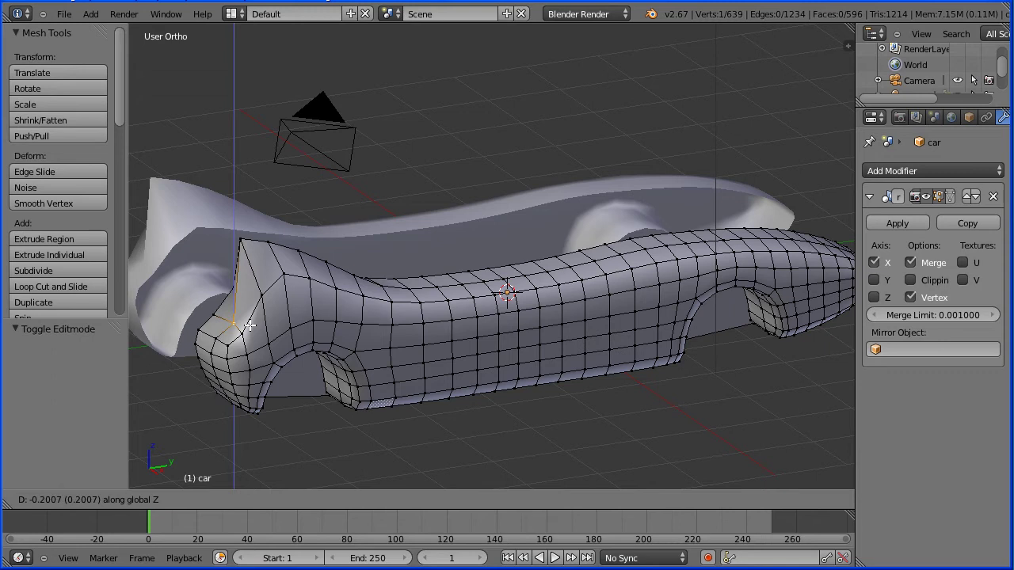
pyautogui.write('0')
pyautogui.write('-.2')
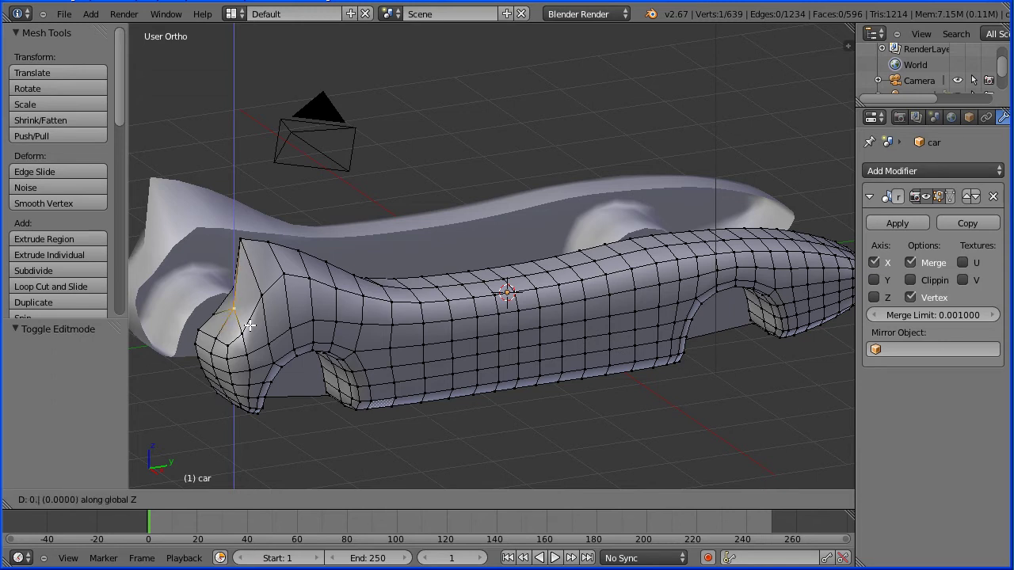
pyautogui.press('Return')
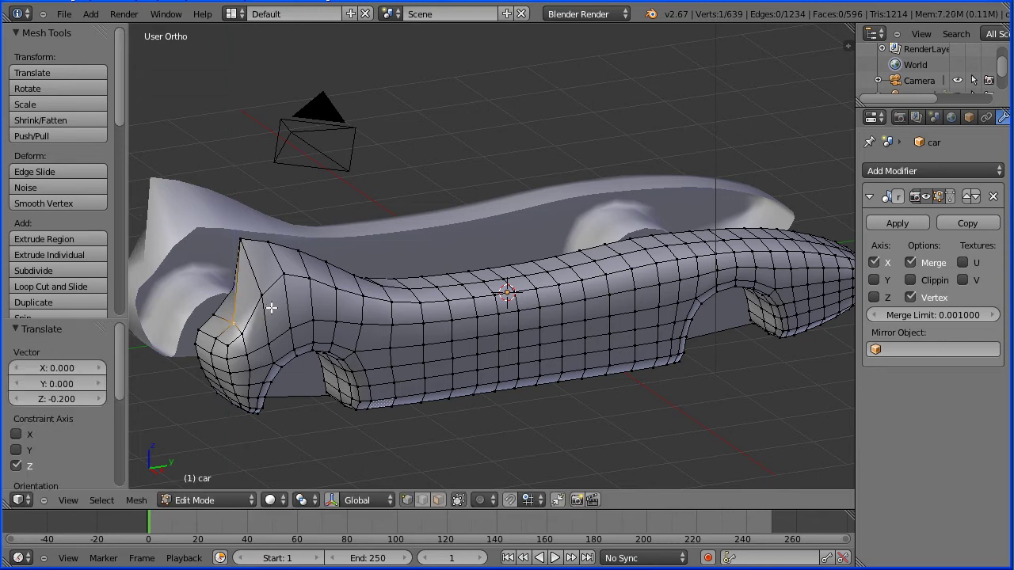
# Lower the vertex just behind the peak 0.05 along Z
pyautogui.rightClick(284, 274)
pyautogui.press('g')
pyautogui.press('z')
pyautogui.write('0')
pyautogui.write('-.05')
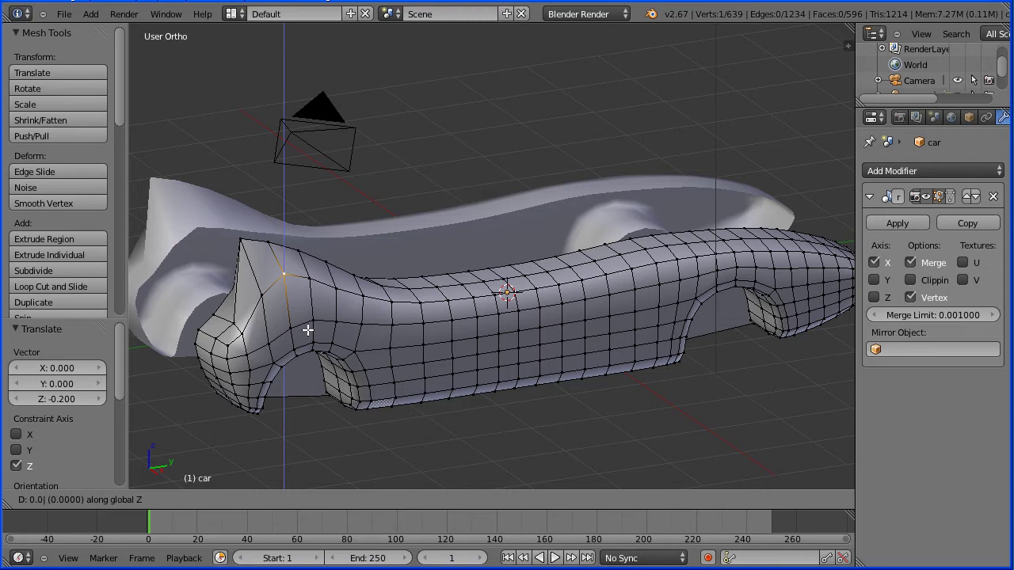
pyautogui.press('Return')
pyautogui.moveTo(214, 306); pyautogui.dragTo(435, 312, button='middle')
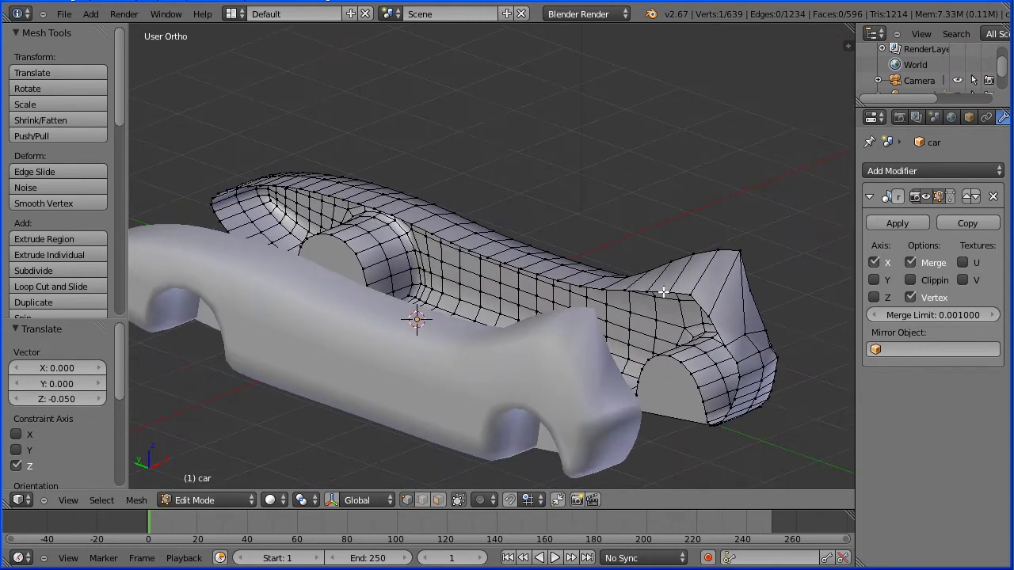
# Lower the selected vertex near the peak 0.05 along Z, then view the side profile
pyautogui.press('g')
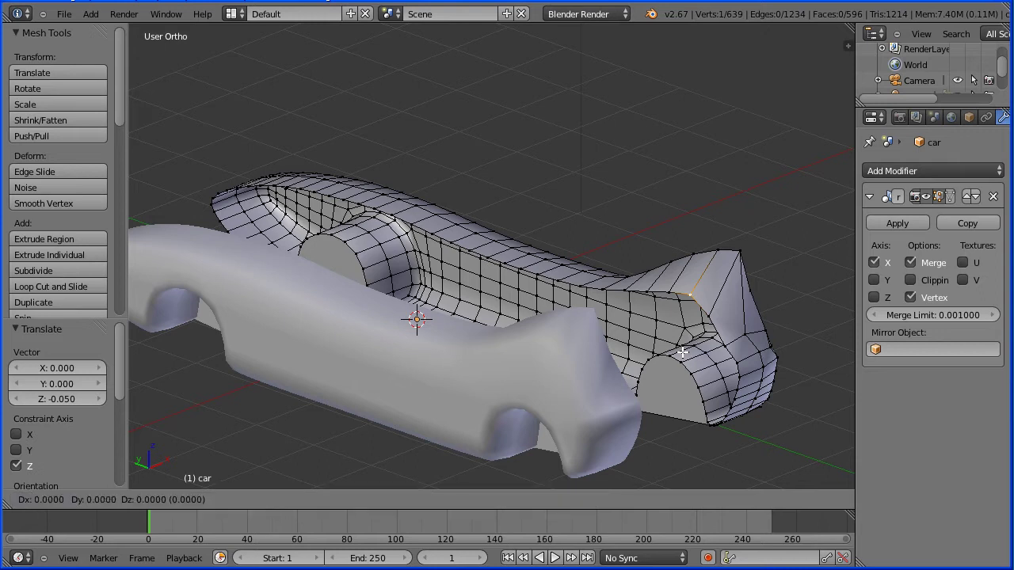
pyautogui.write('z')
pyautogui.write('-0.05')
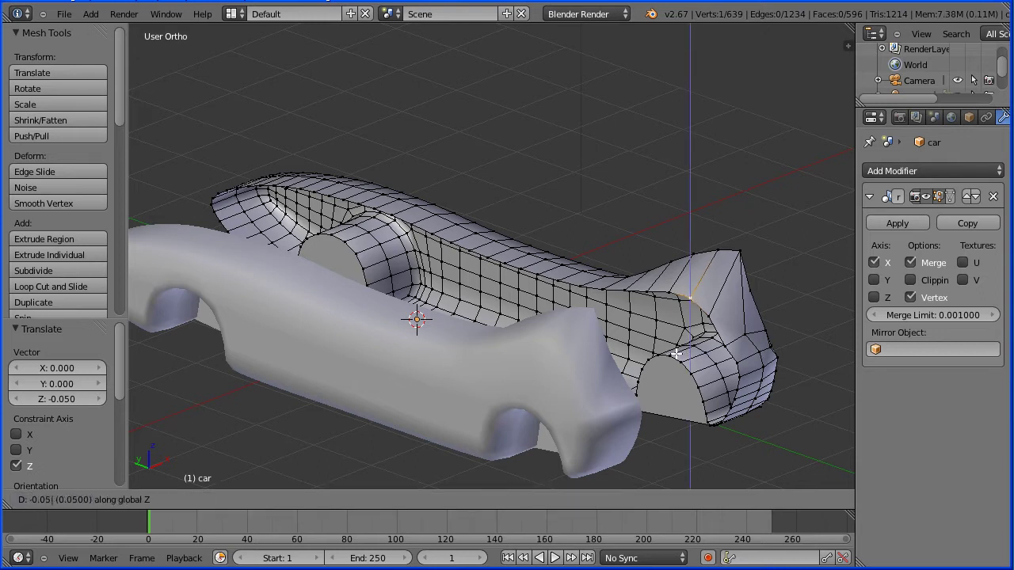
pyautogui.press('Return')
pyautogui.press('Tab')
pyautogui.press('Tab')
pyautogui.moveTo(795, 281); pyautogui.dragTo(532, 224, button='middle')
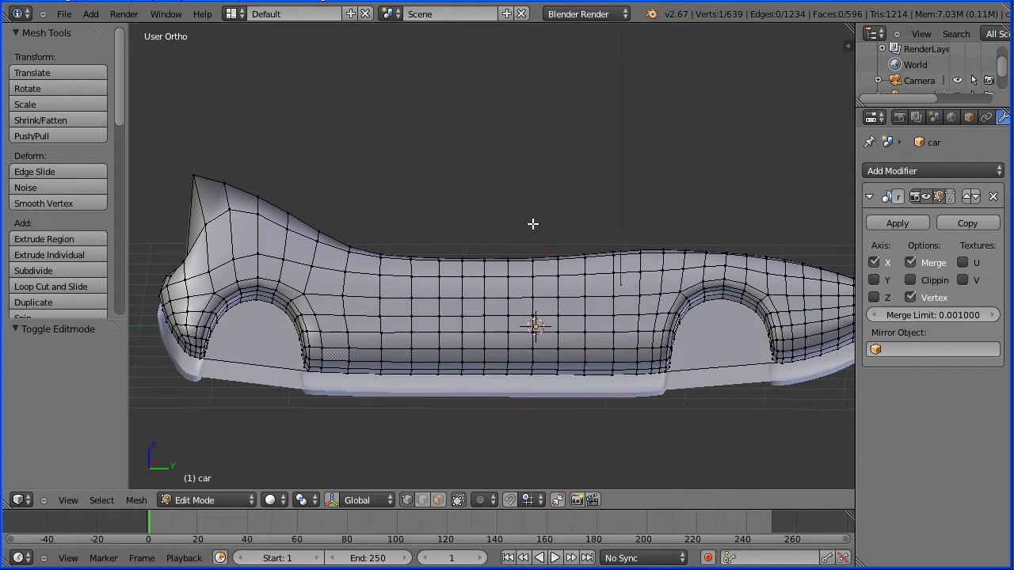
# Circle-select the rear wheel-arch vertices and hide them
pyautogui.press('c')
pyautogui.moveTo(665, 360)
pyautogui.mouseDown()
pyautogui.moveTo(679, 320)
pyautogui.moveTo(702, 298)
pyautogui.moveTo(757, 306)
pyautogui.moveTo(766, 355)
pyautogui.mouseUp()
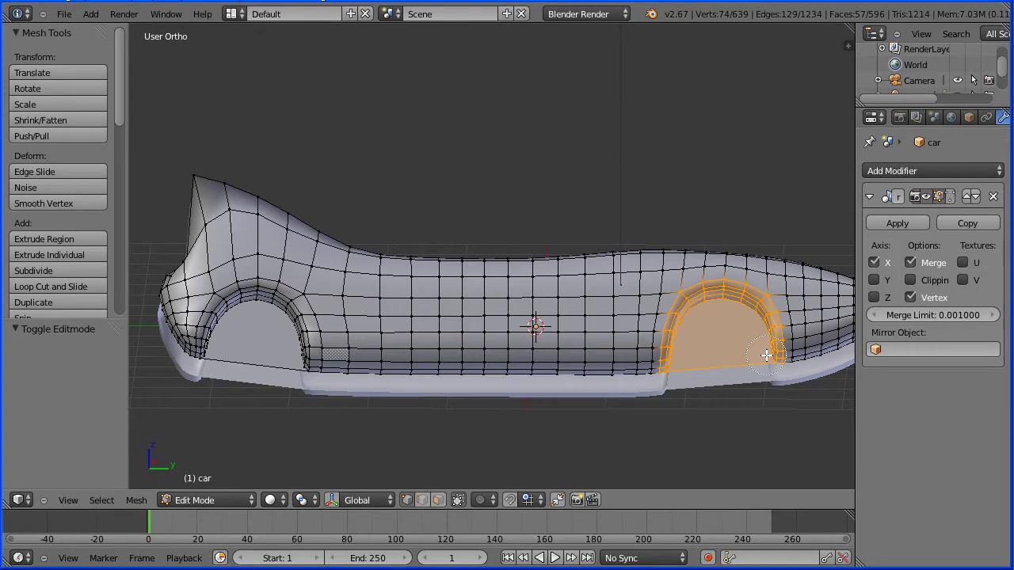
pyautogui.rightClick(739, 173)
pyautogui.press('h')
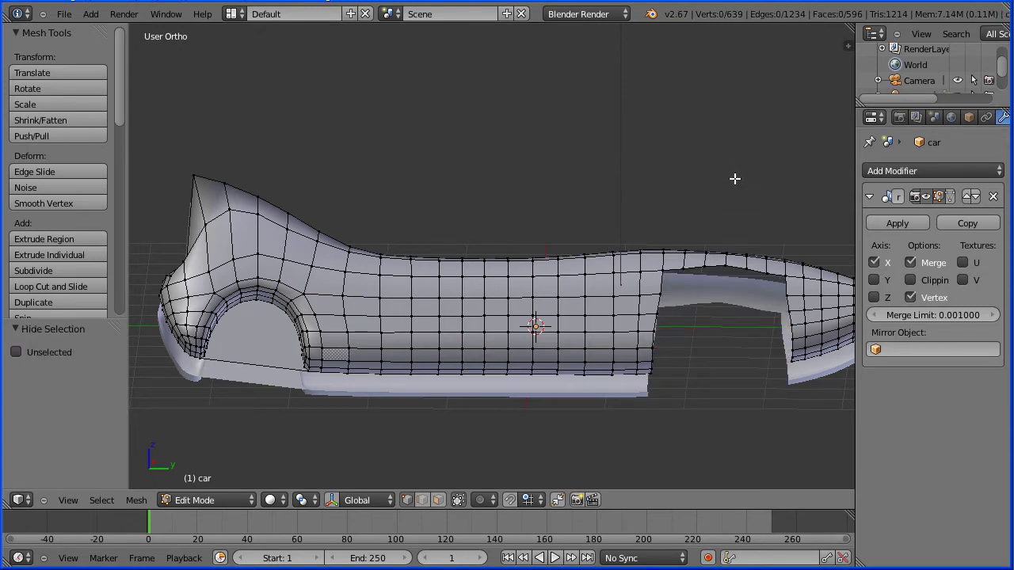
# Re-enable proportional editing and select a vertex on the rear top edge
pyautogui.click(485, 500)
pyautogui.click(507, 468)
pyautogui.moveTo(643, 238); pyautogui.dragTo(706, 264, button='middle')
pyautogui.rightClick(724, 244)
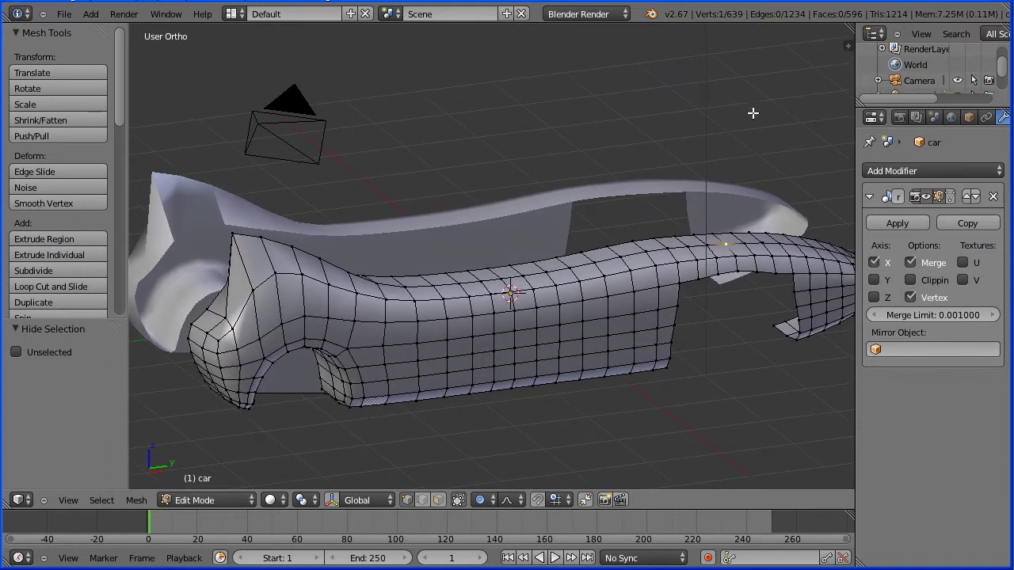
# Raise the rear top-edge vertex 0.2 along Z with proportional size 1.77
pyautogui.press('g')
pyautogui.press('z')
pyautogui.moveTo(753, 93)
pyautogui.write('0.2')
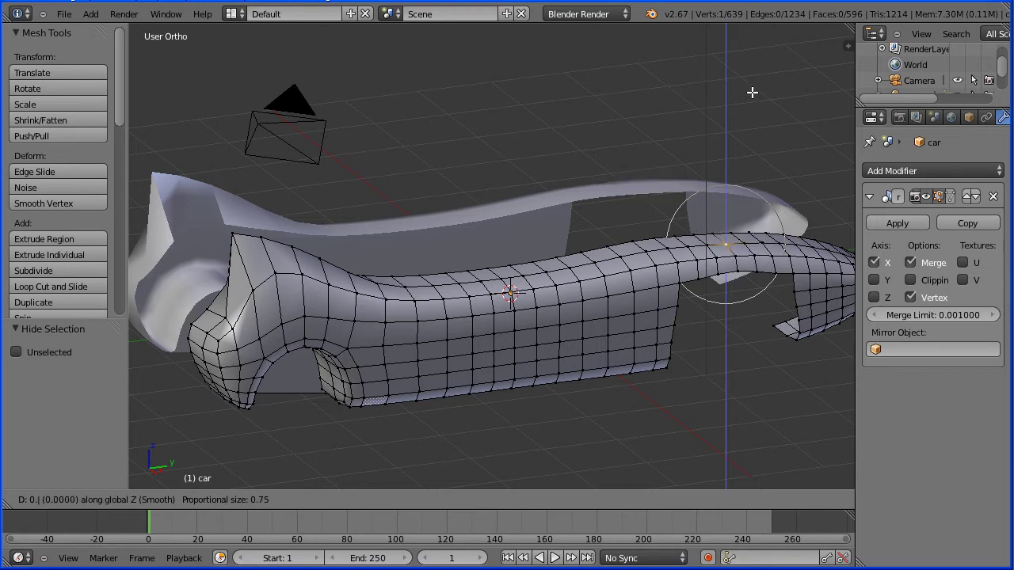
pyautogui.scroll(-4, 751, 92)
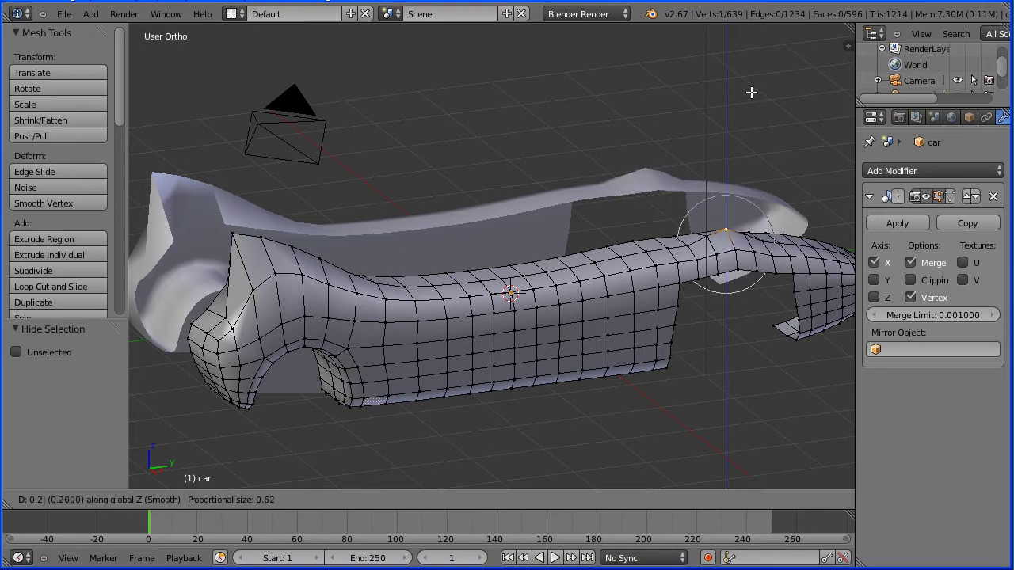
pyautogui.scroll(-4, 751, 107)
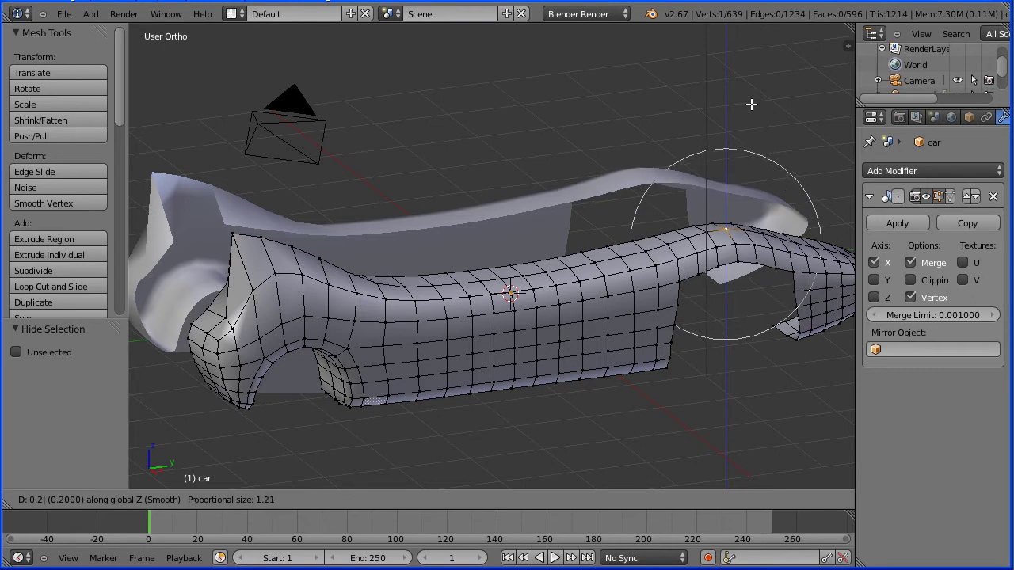
pyautogui.scroll(-1, 753, 115)
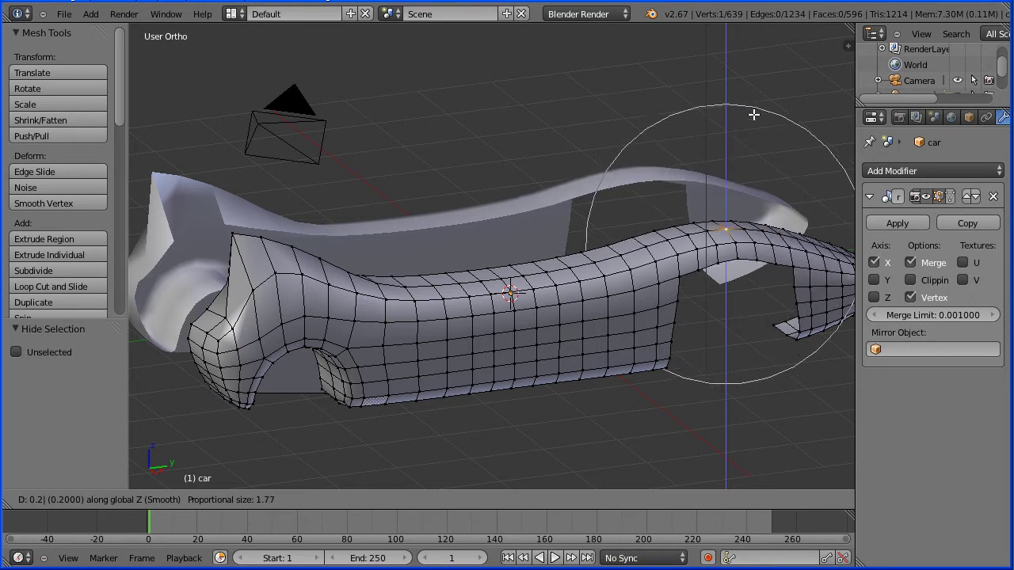
pyautogui.press('Return')
pyautogui.press('Tab')
pyautogui.press('Tab')
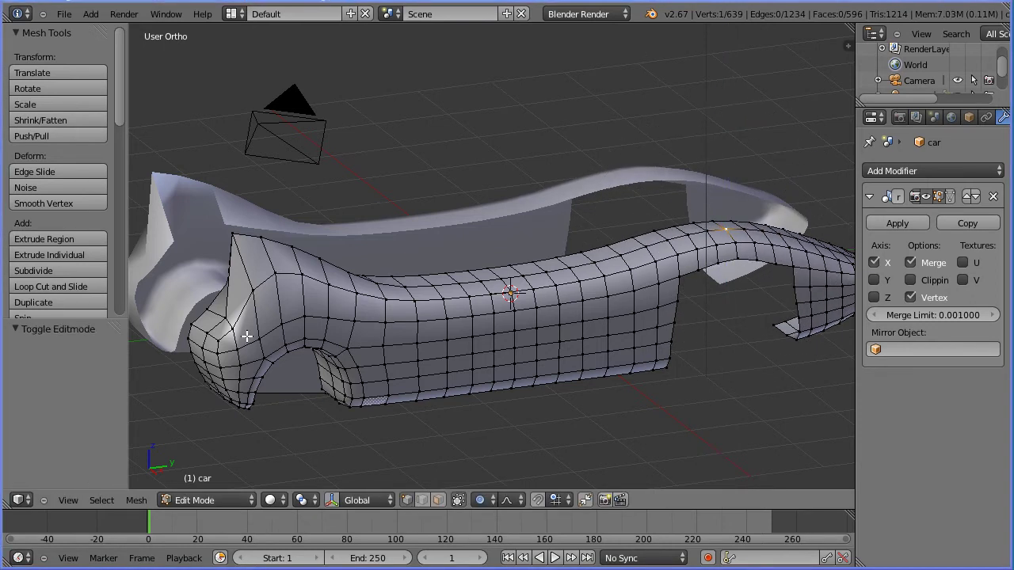
# Reveal the car body's hidden faces with Show Hidden
pyautogui.click(135, 500)
pyautogui.moveTo(167, 155)
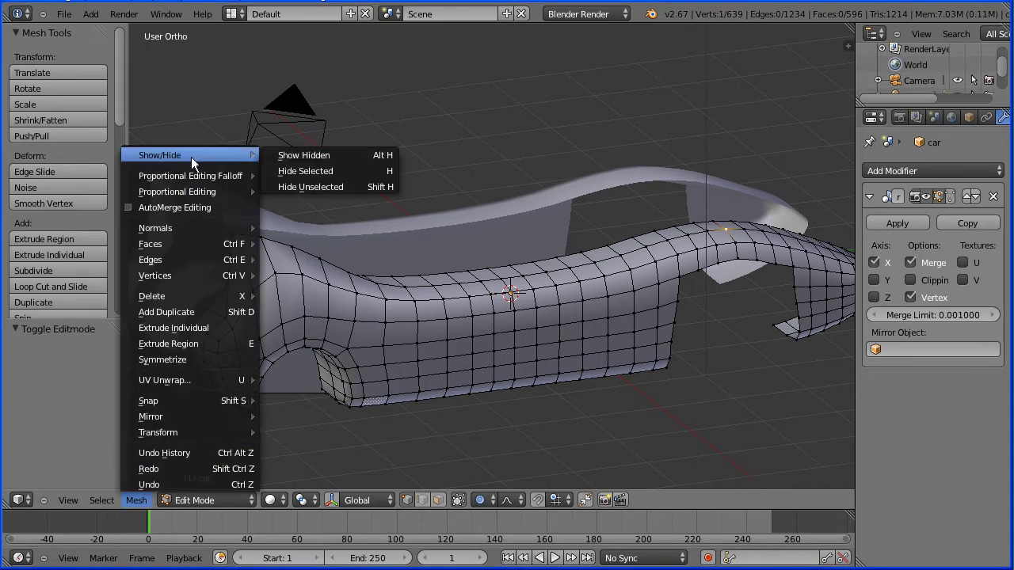
pyautogui.click(348, 155)
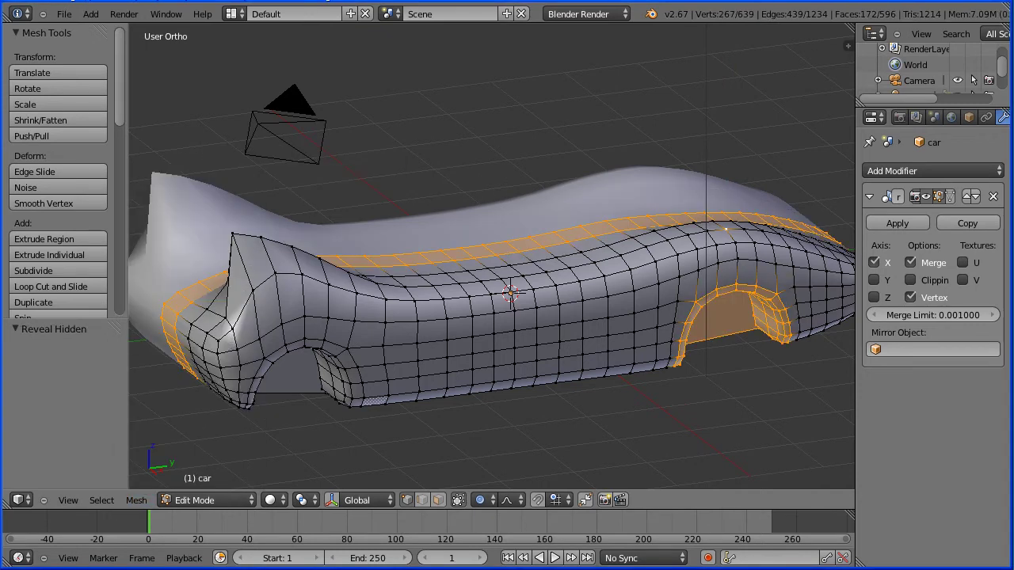
# Return to Object Mode and apply the Mirror modifier to the car body
pyautogui.click(211, 500)
pyautogui.click(225, 484)
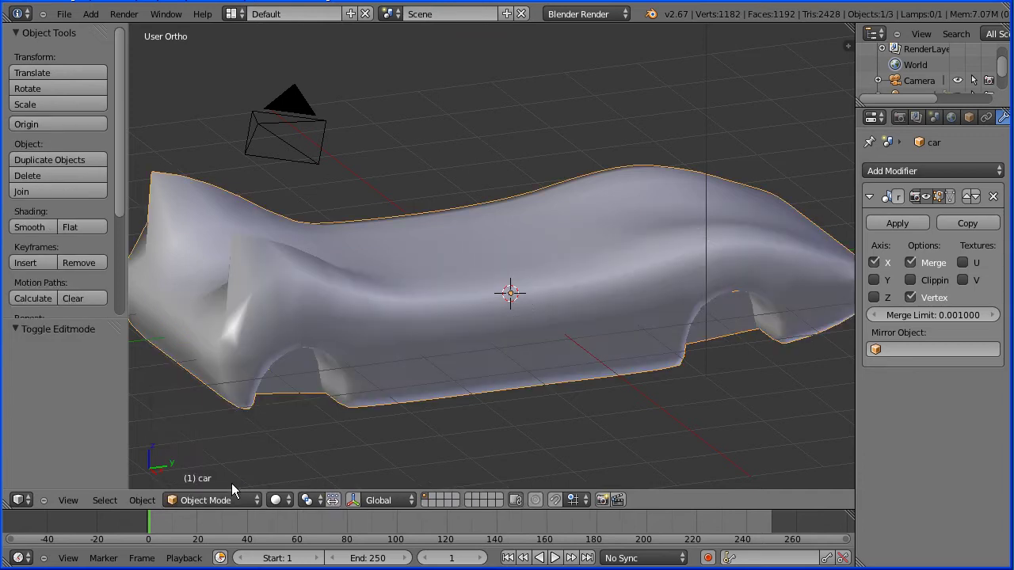
pyautogui.click(915, 226)
pyautogui.moveTo(702, 246); pyautogui.dragTo(713, 223, button='middle')
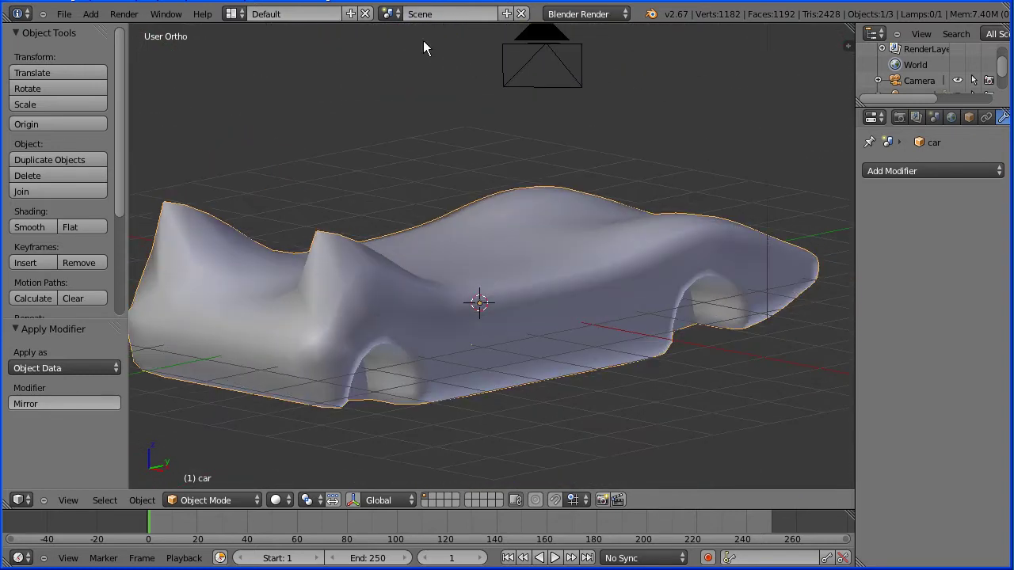
# Open the recent file topTut11.blend
pyautogui.click(64, 14)
pyautogui.moveTo(123, 61)
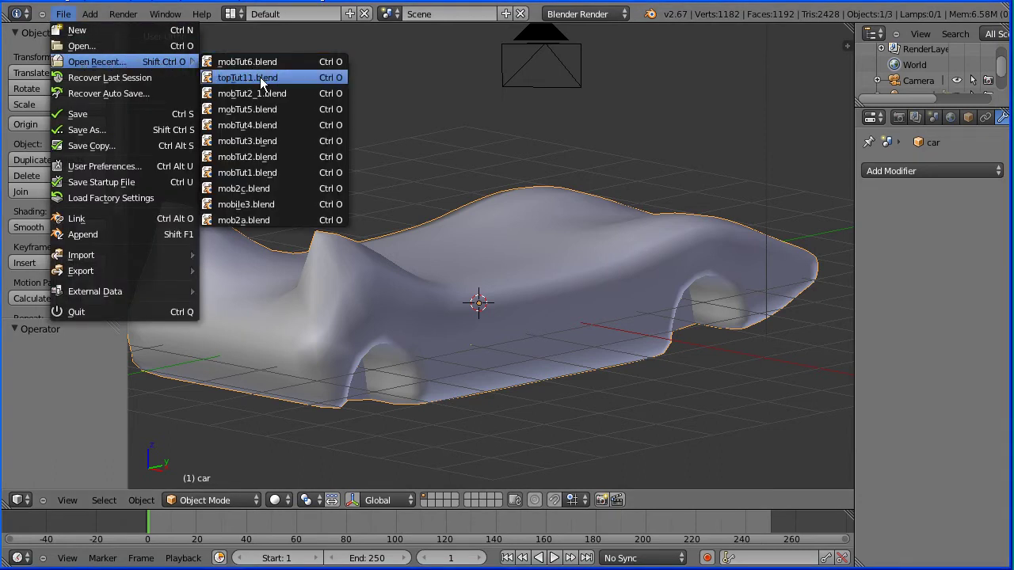
pyautogui.click(304, 78)
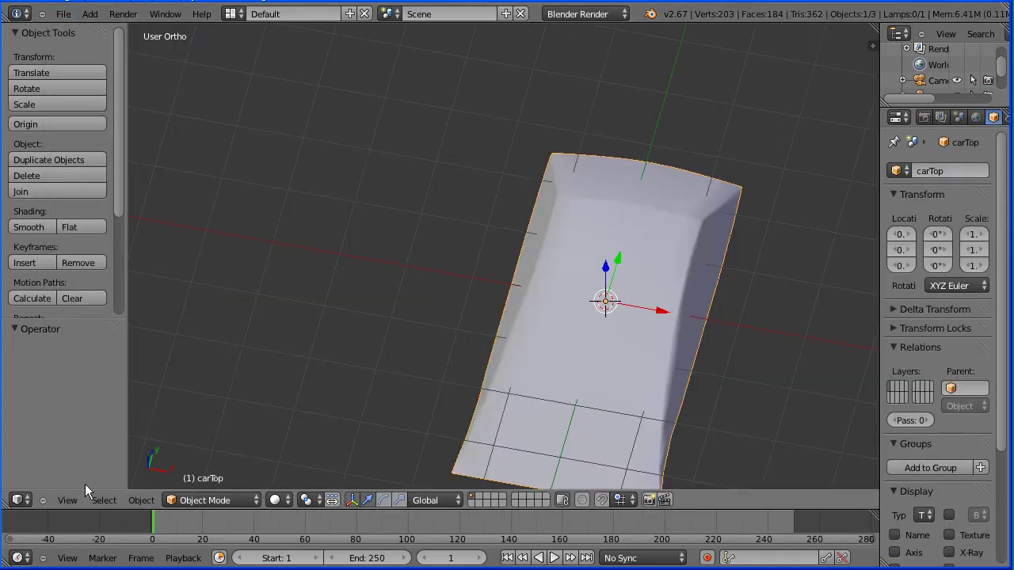
# Frame the carTop roof in the view and widen the Properties editor
pyautogui.click(68, 501)
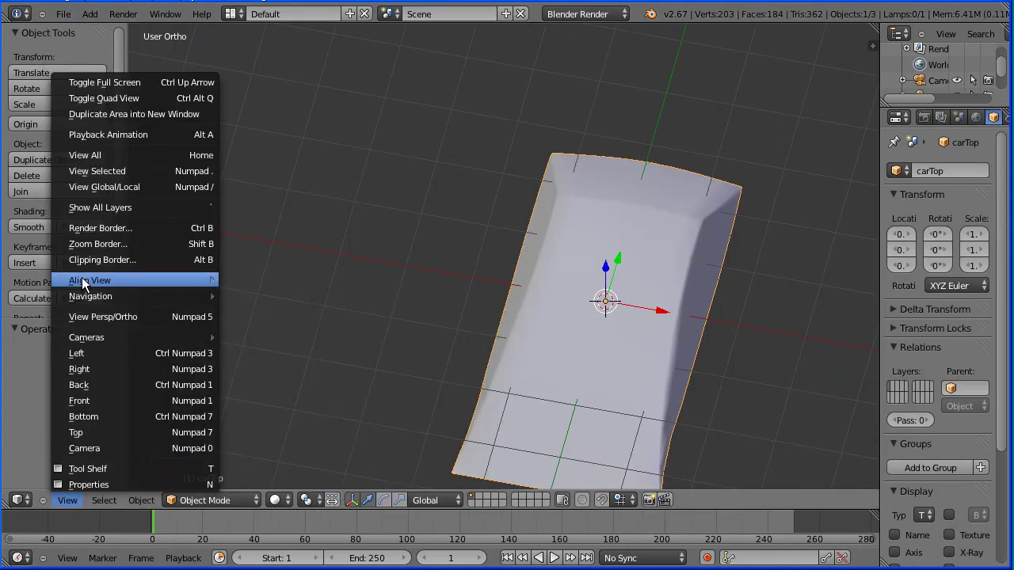
pyautogui.moveTo(204, 282)
pyautogui.click(332, 349)
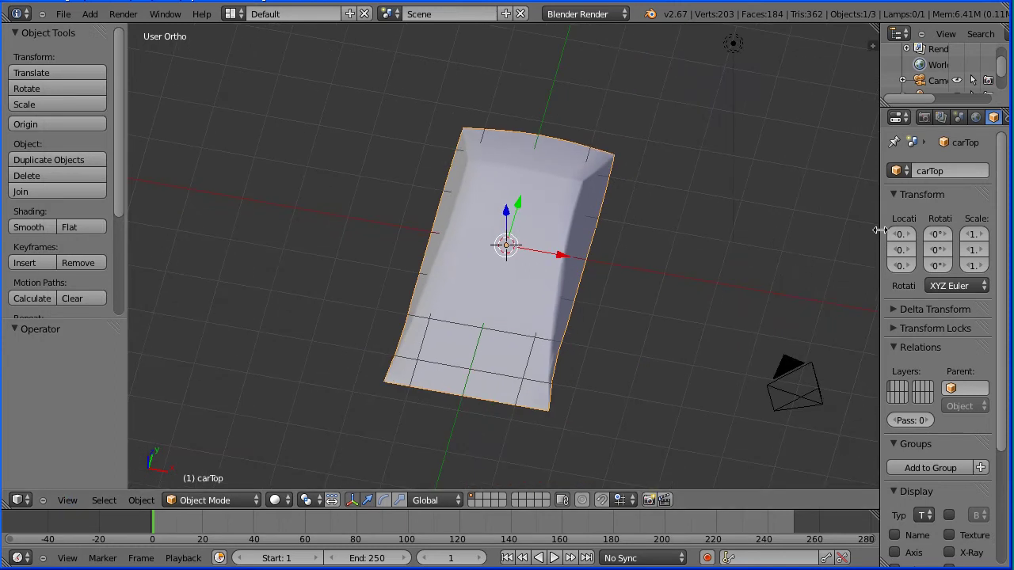
pyautogui.moveTo(879, 228); pyautogui.dragTo(863, 235)
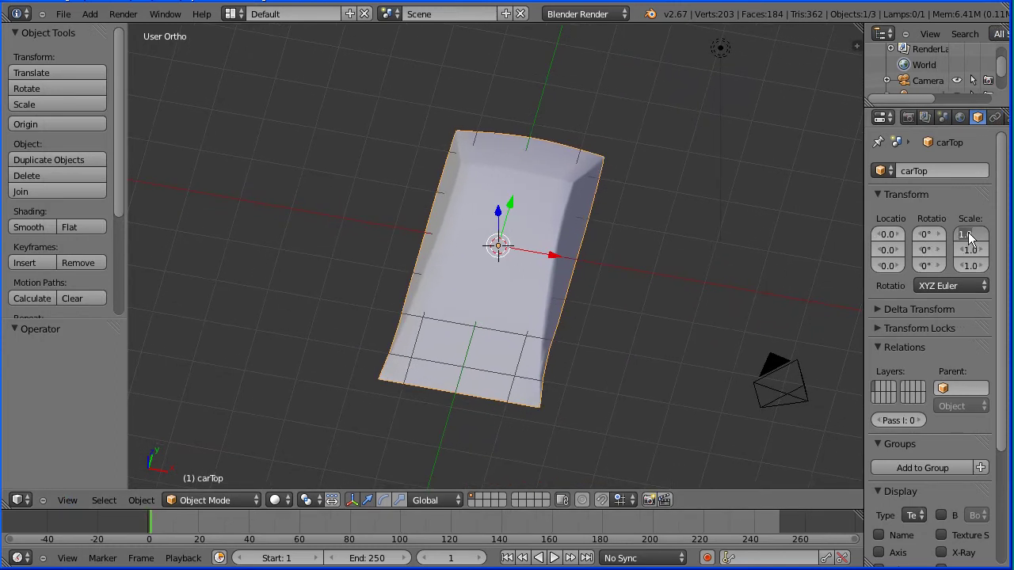
# Set the carTop scale to X 0.8, Y 0.8, Z 1.2
pyautogui.write('8')
pyautogui.press('Tab')
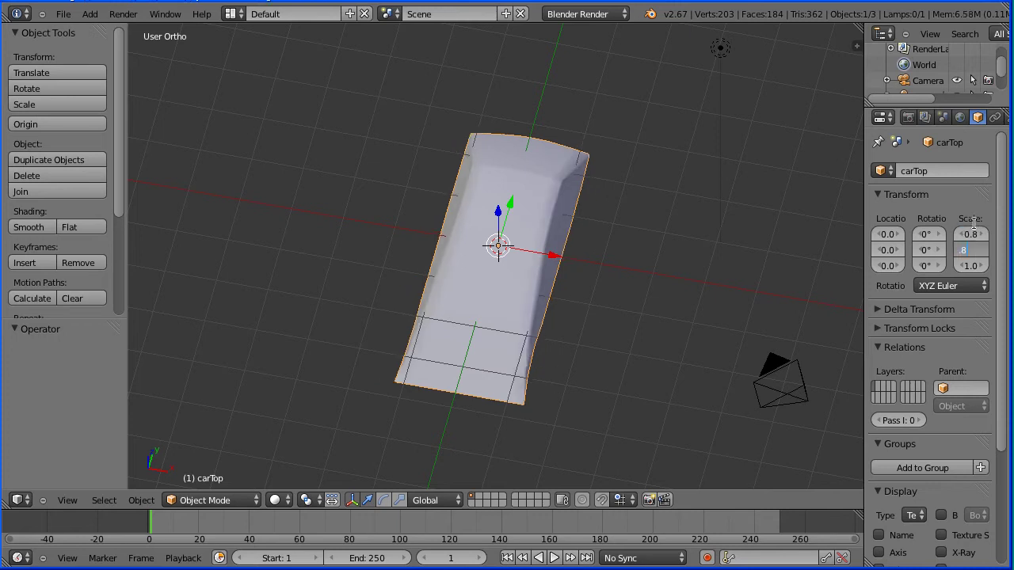
pyautogui.press('Tab')
pyautogui.write('1')
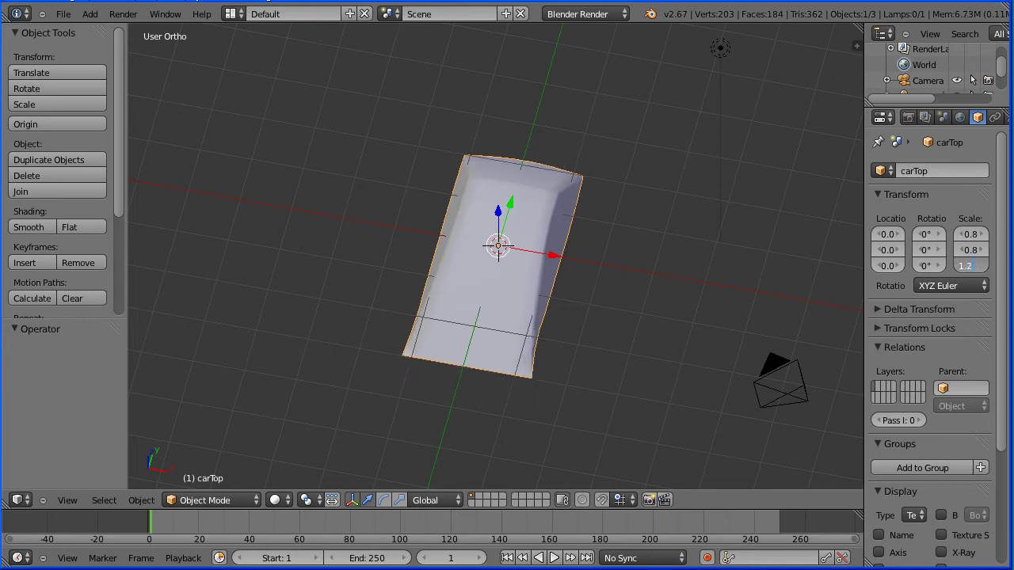
pyautogui.press('Return')
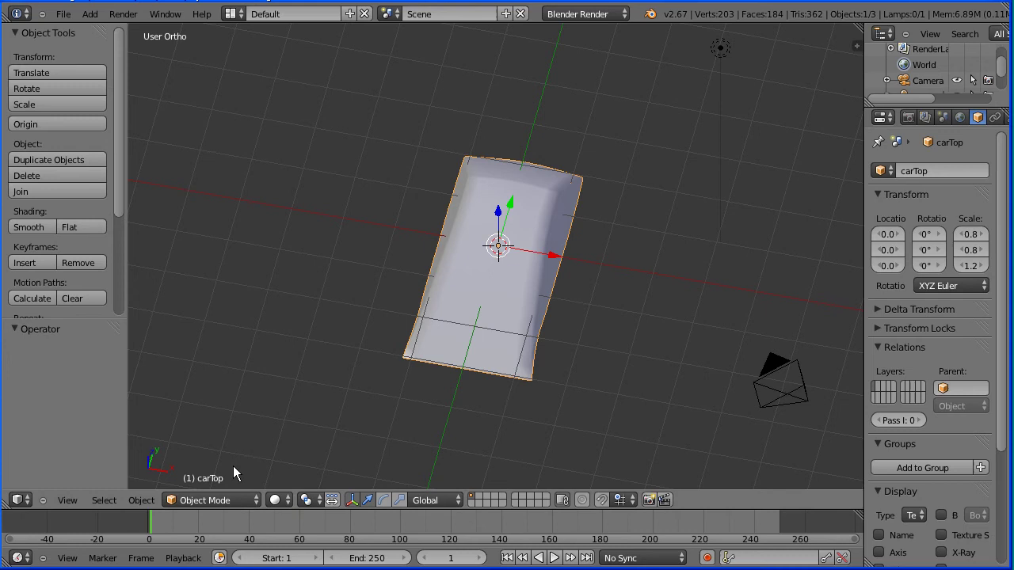
# Apply the scale to the carTop mesh and switch to Edit Mode
pyautogui.click(142, 499)
pyautogui.moveTo(181, 385)
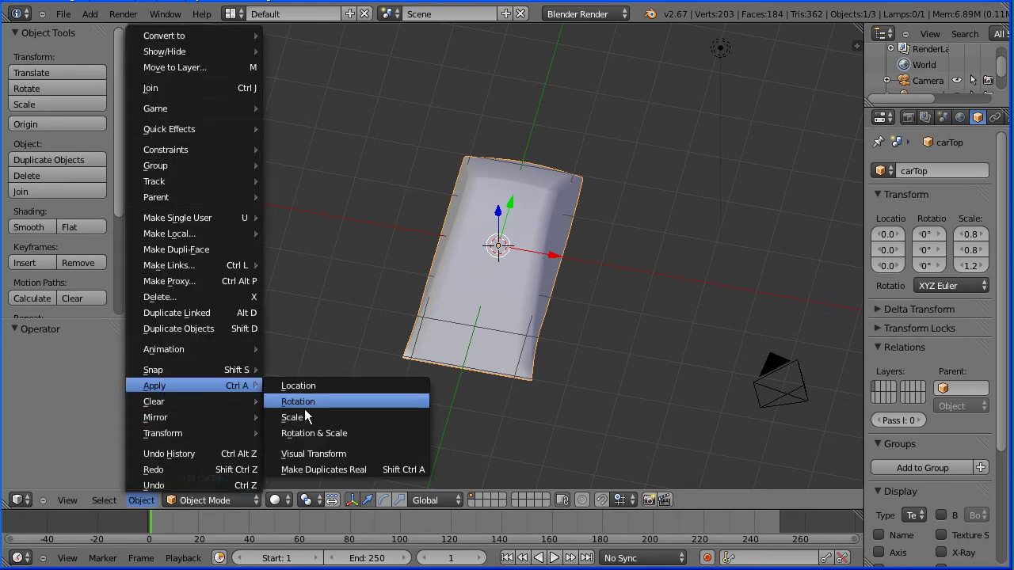
pyautogui.click(325, 416)
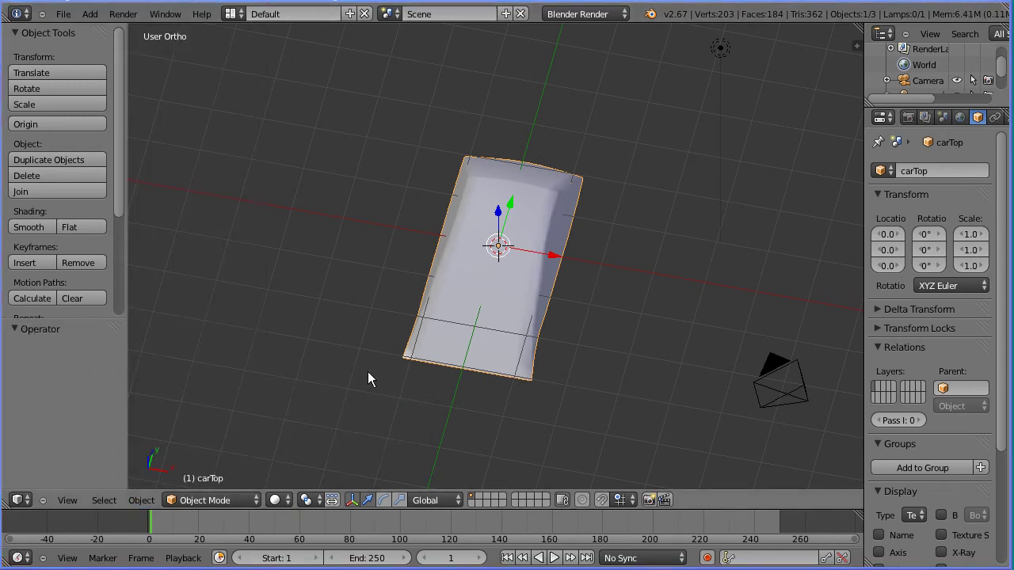
pyautogui.click(226, 499)
pyautogui.click(227, 468)
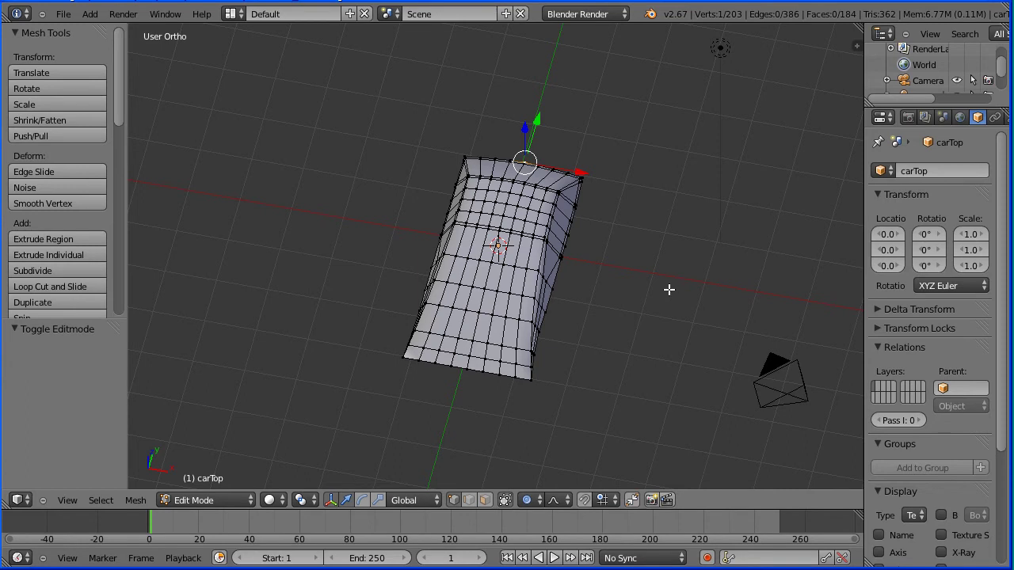
# Subdivide the roof's top edge into a midpoint vertex, hiding the transform widget, and select it
pyautogui.moveTo(699, 243); pyautogui.dragTo(389, 166, button='middle')
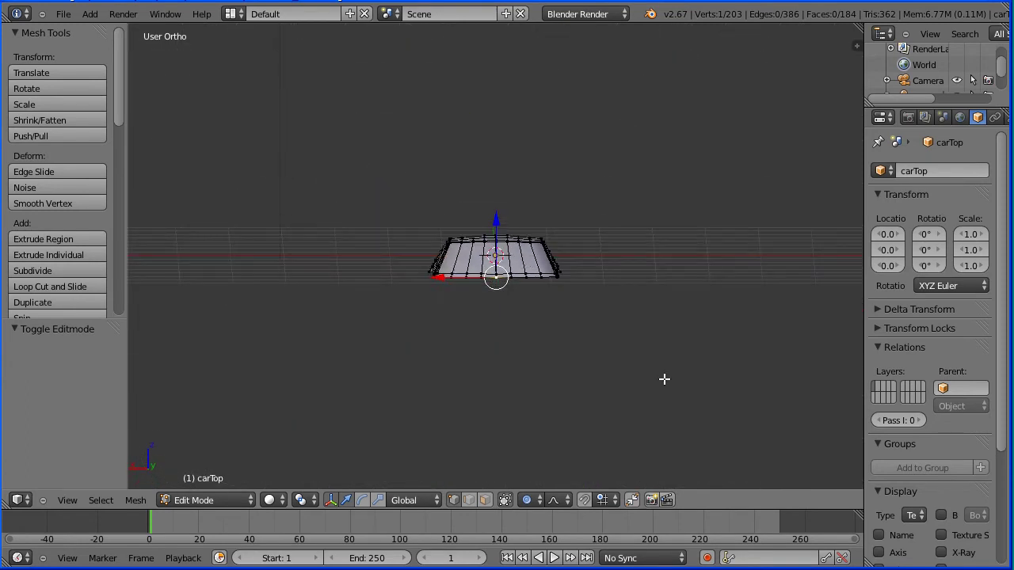
pyautogui.scroll(5, 657, 382)
pyautogui.scroll(8, 658, 383)
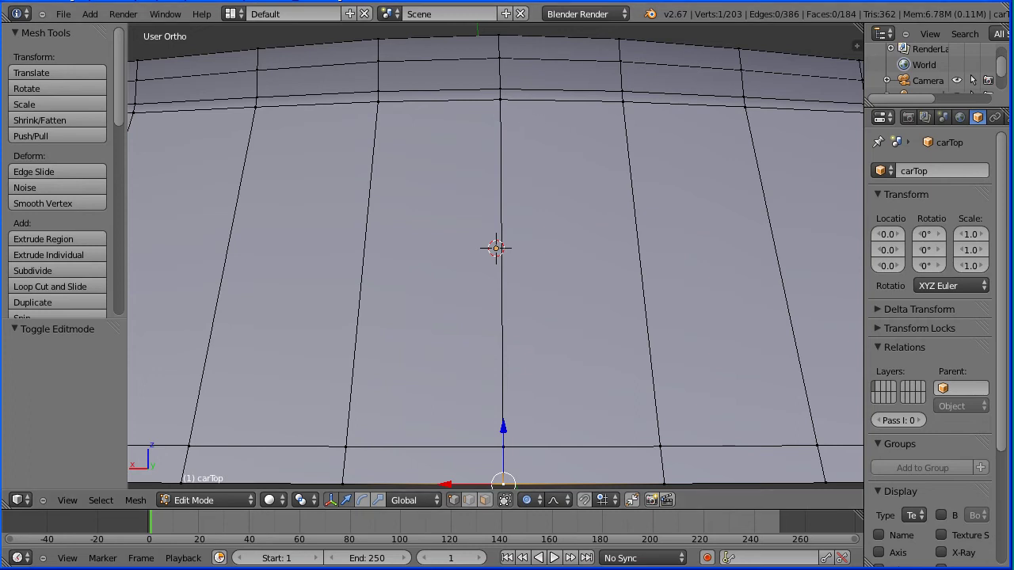
pyautogui.rightClick(380, 102)
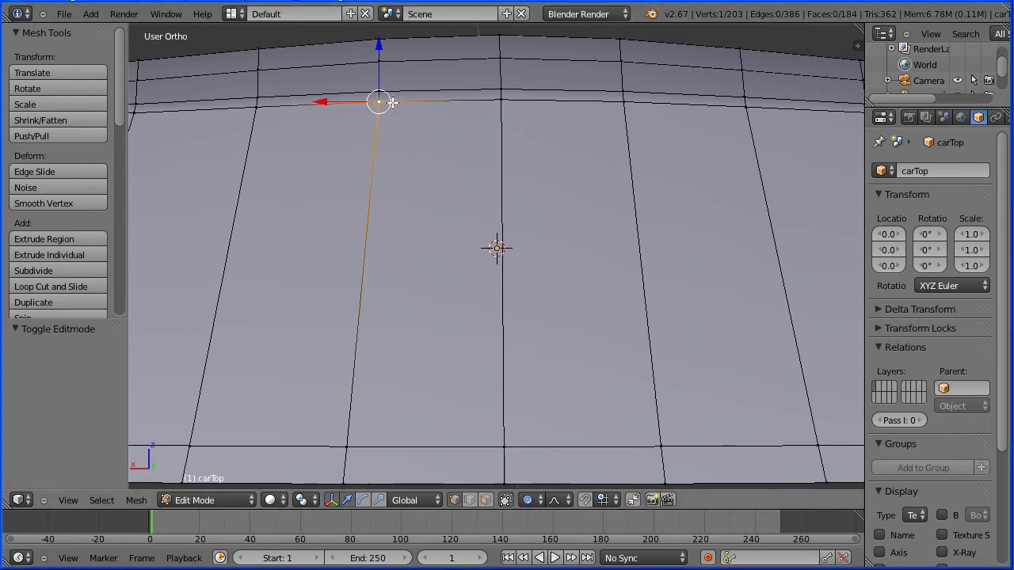
pyautogui.click(331, 499)
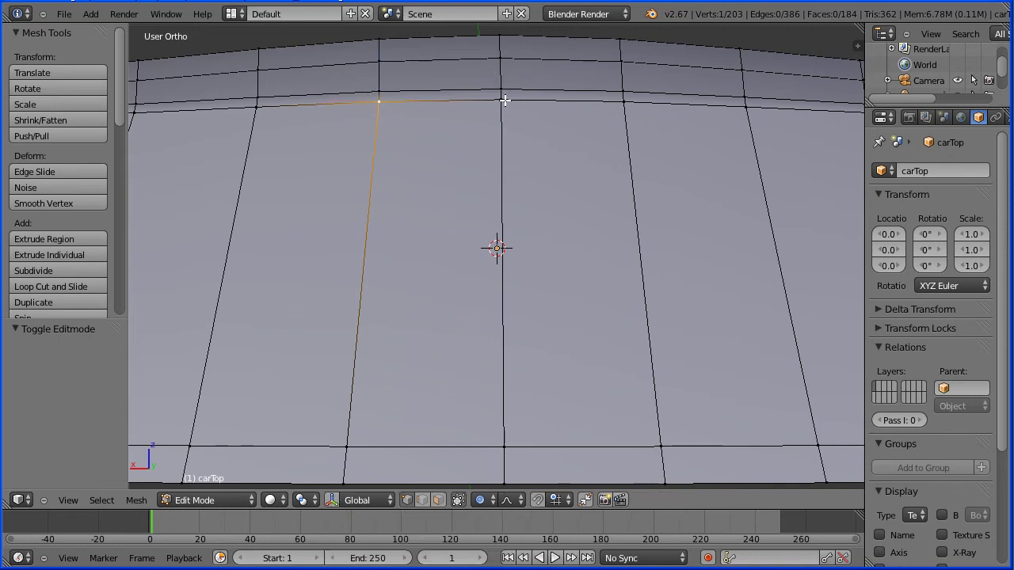
pyautogui.keyDown('shift'); pyautogui.rightClick(502, 100); pyautogui.keyUp('shift')
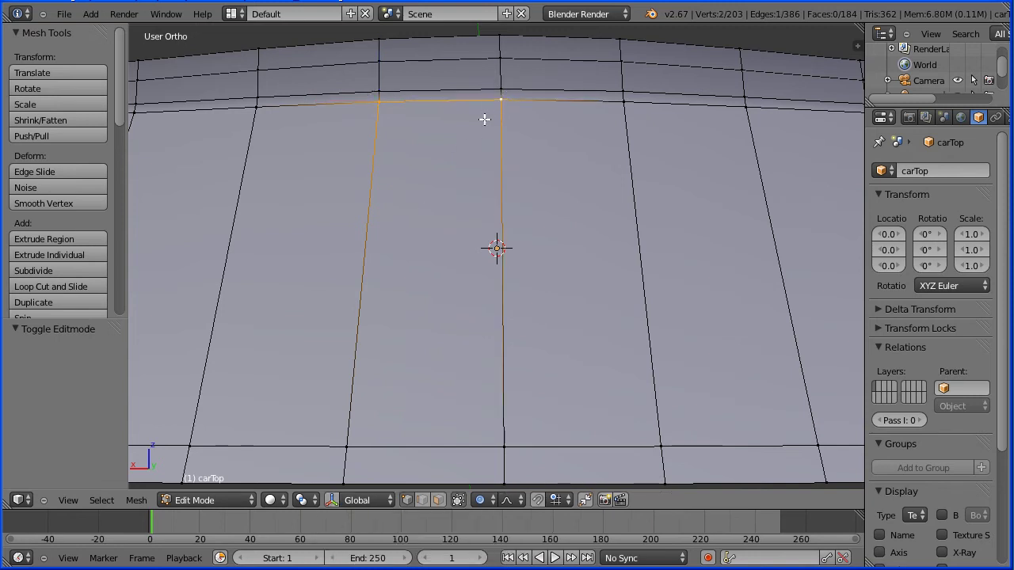
pyautogui.click(94, 269)
pyautogui.rightClick(437, 101)
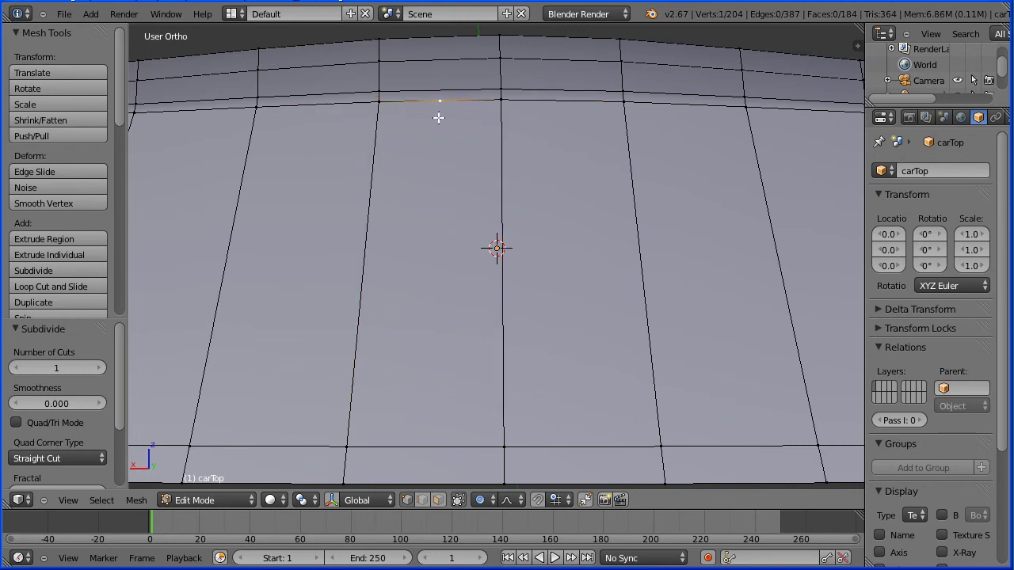
# Vertex-slide the new top-edge midpoint by 0.8 along its edge
pyautogui.click(135, 504)
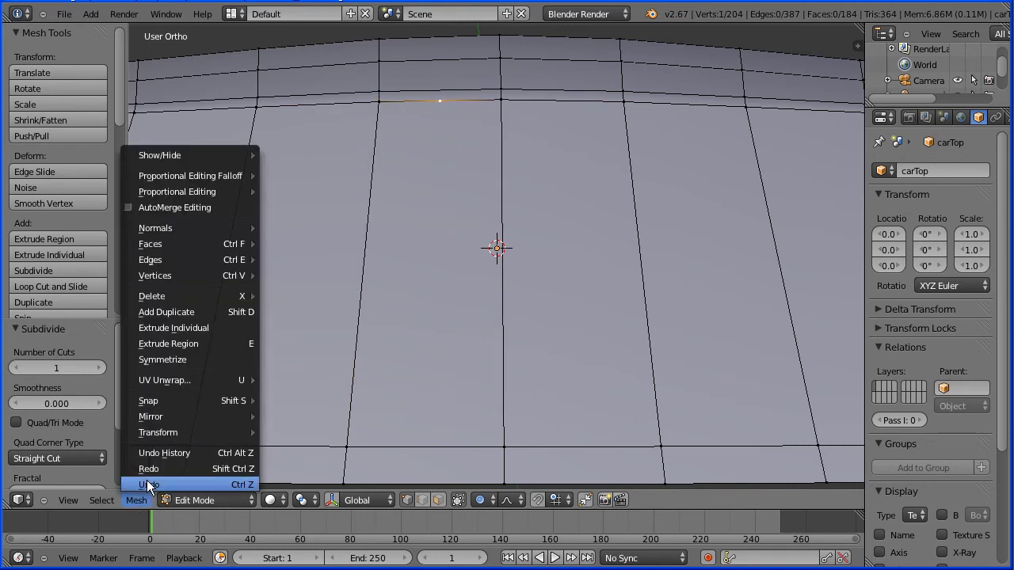
pyautogui.moveTo(156, 273)
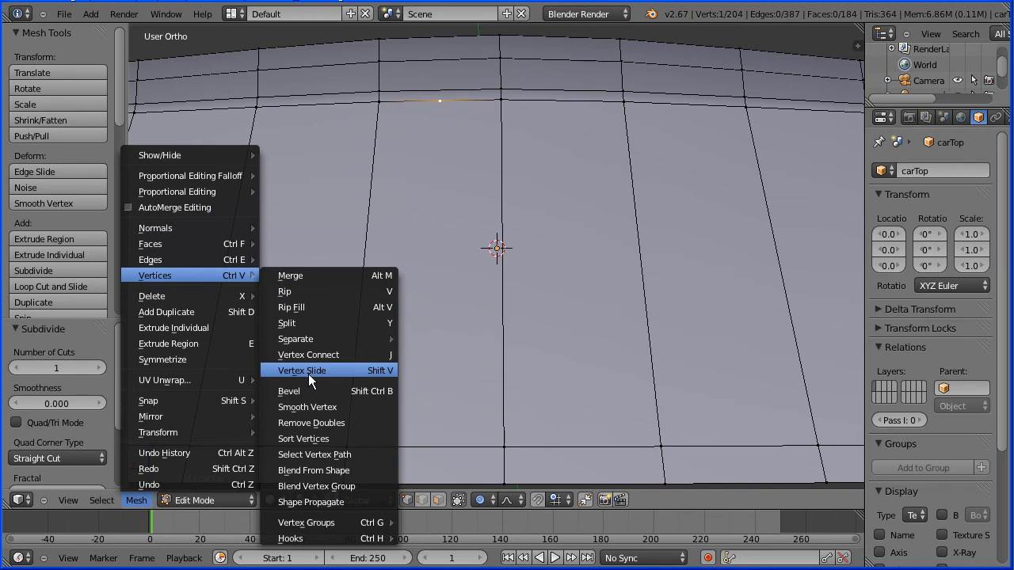
pyautogui.click(381, 371)
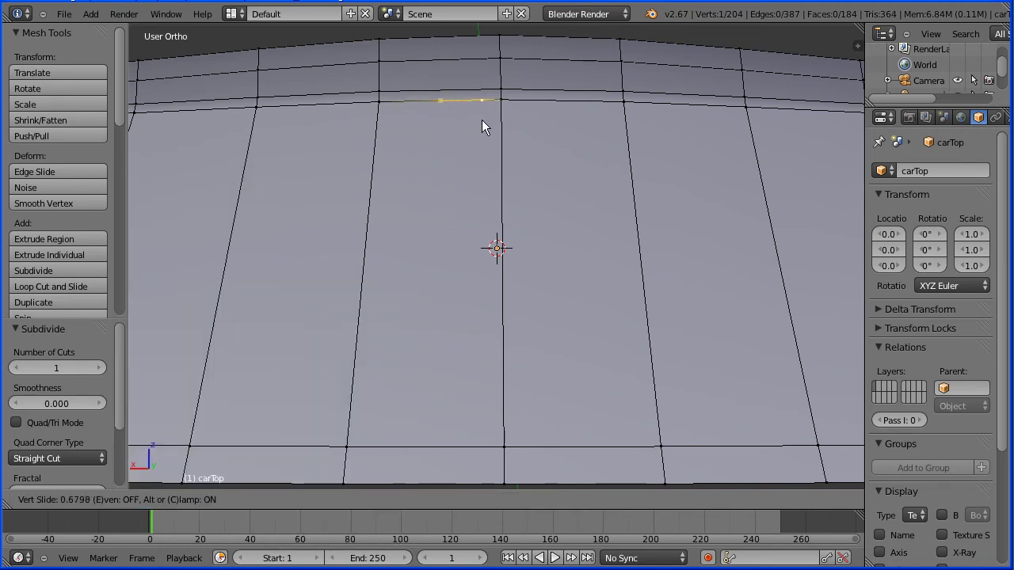
pyautogui.write('0.8')
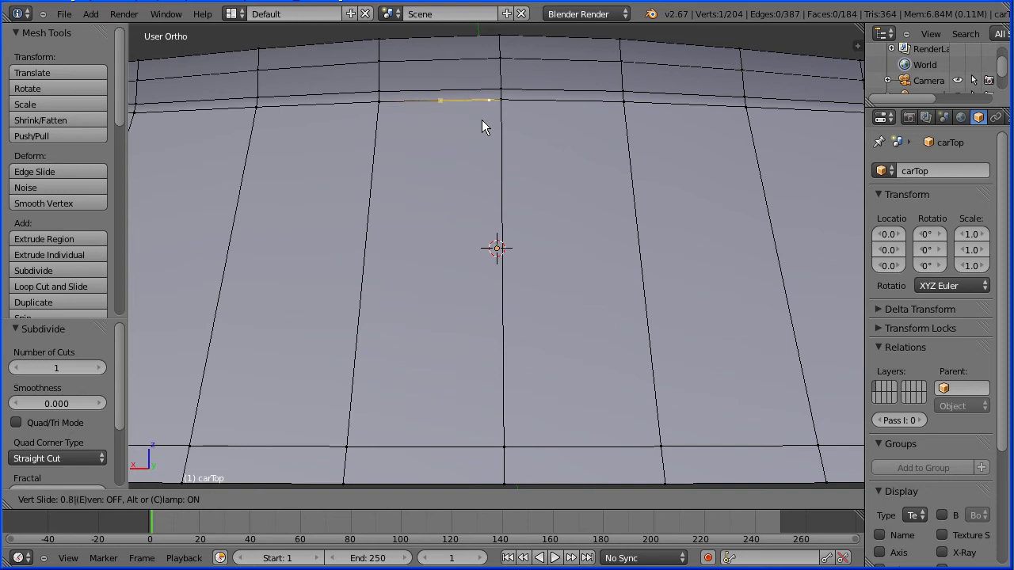
pyautogui.press('Return')
# Subdivide the next top edge, slide its new vertex near the centre line, then select two lower-edge vertices
pyautogui.rightClick(501, 100)
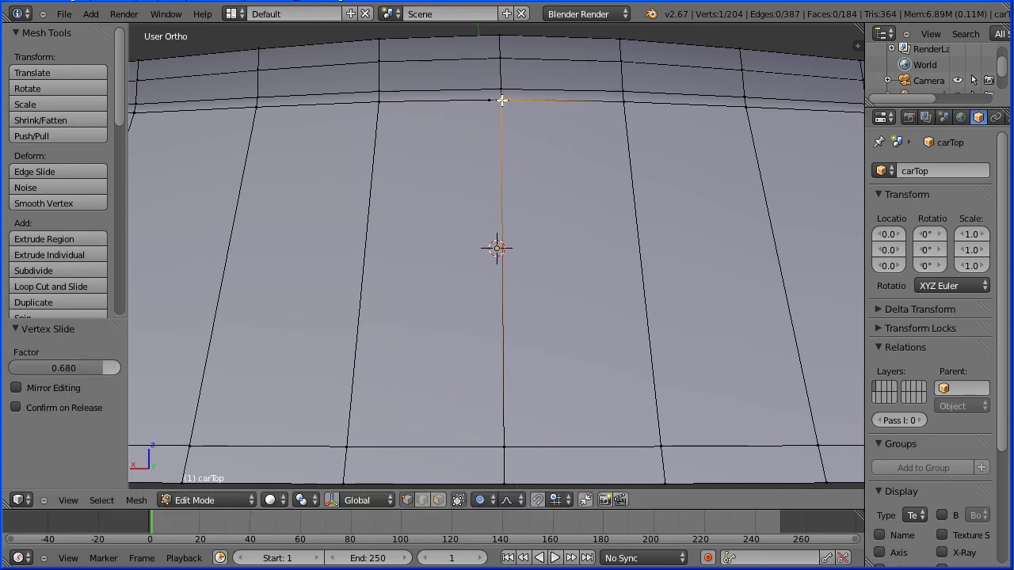
pyautogui.keyDown('shift'); pyautogui.rightClick(625, 105); pyautogui.keyUp('shift')
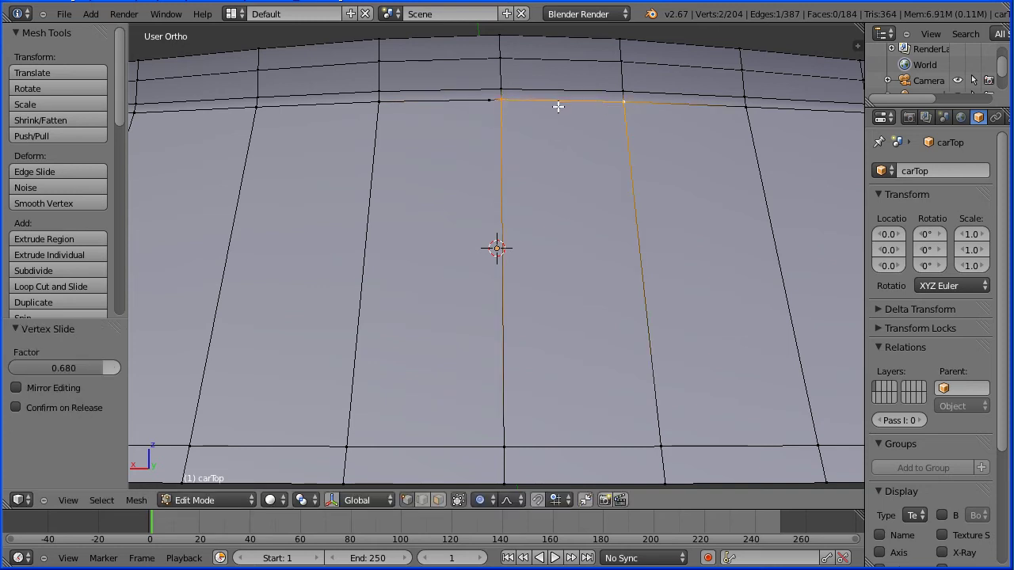
pyautogui.click(74, 270)
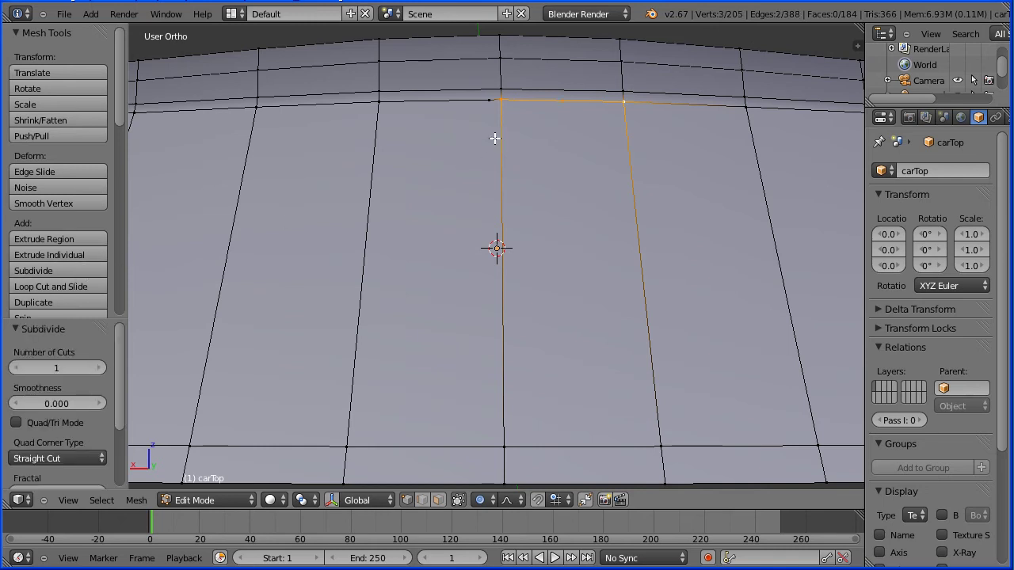
pyautogui.rightClick(562, 100)
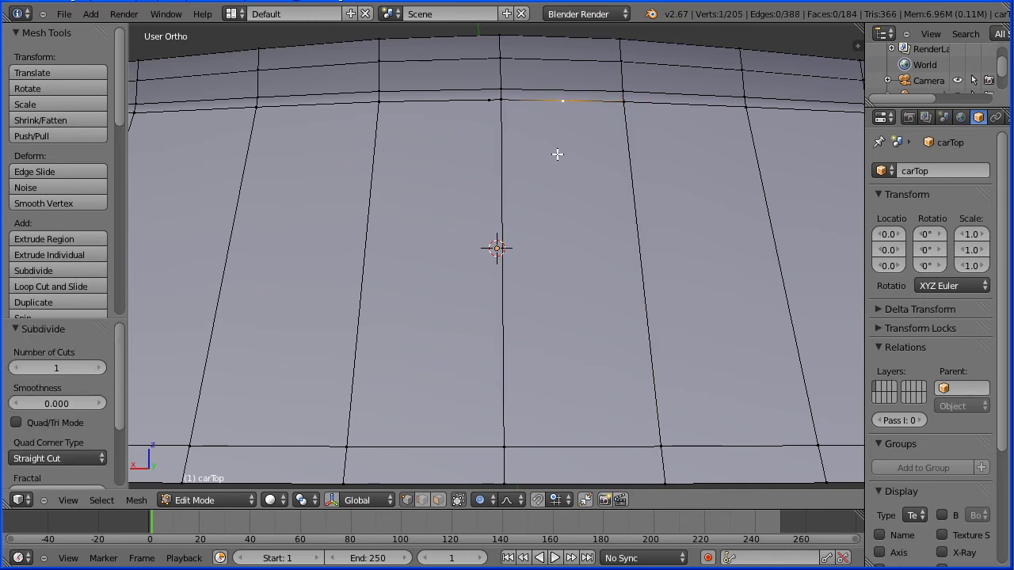
pyautogui.hotkey('shift', 'v')
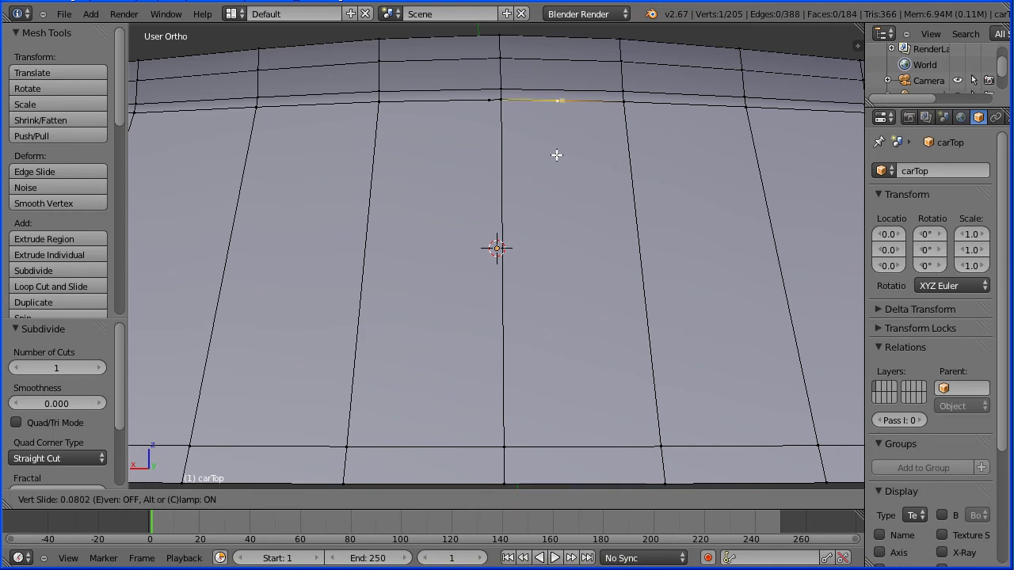
pyautogui.click(511, 157)
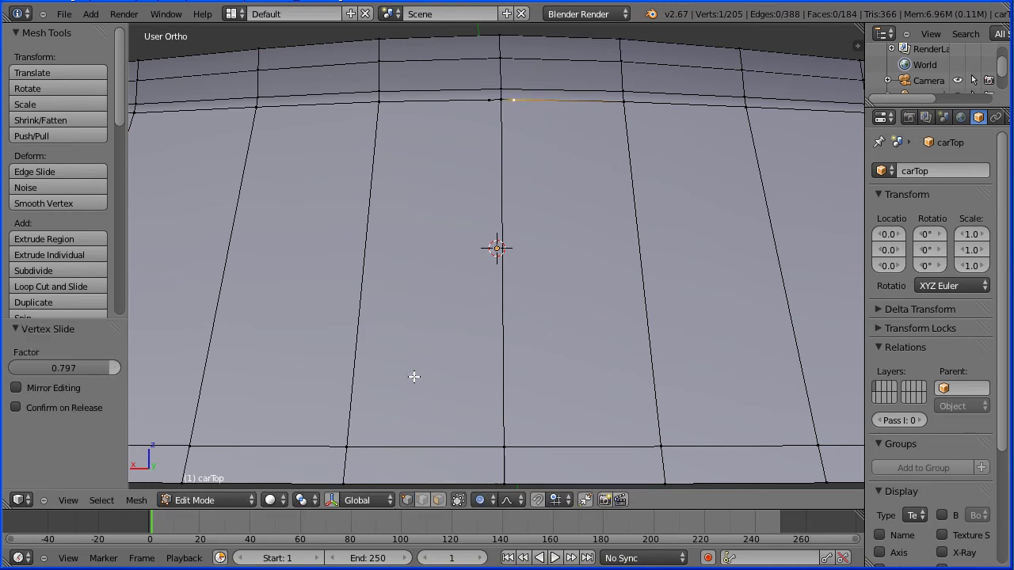
pyautogui.rightClick(357, 438)
pyautogui.keyDown('shift'); pyautogui.rightClick(508, 445); pyautogui.keyUp('shift')
# Subdivide the bottom edge and slide its new vertex toward the centre line
pyautogui.click(95, 270)
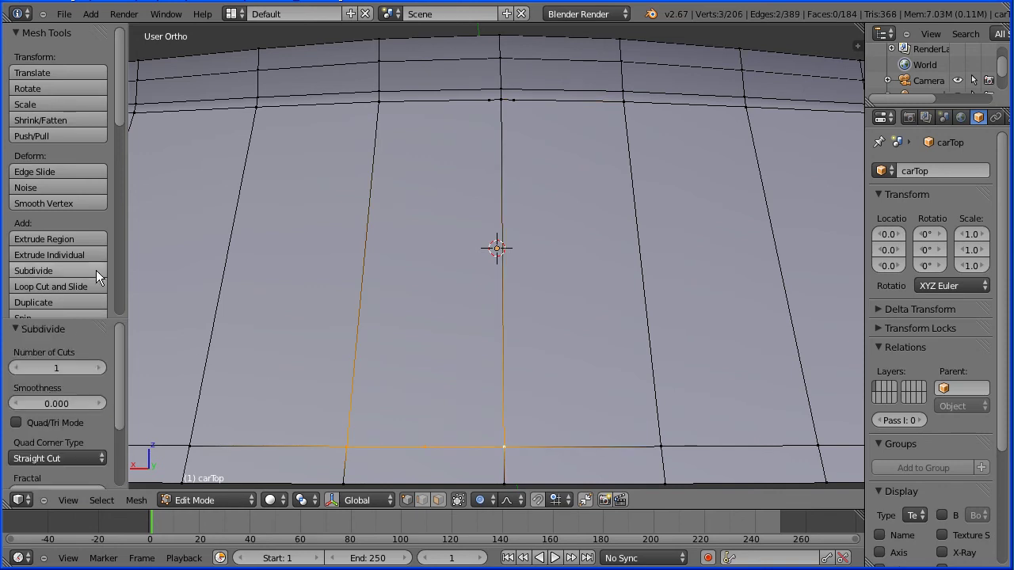
pyautogui.rightClick(424, 448)
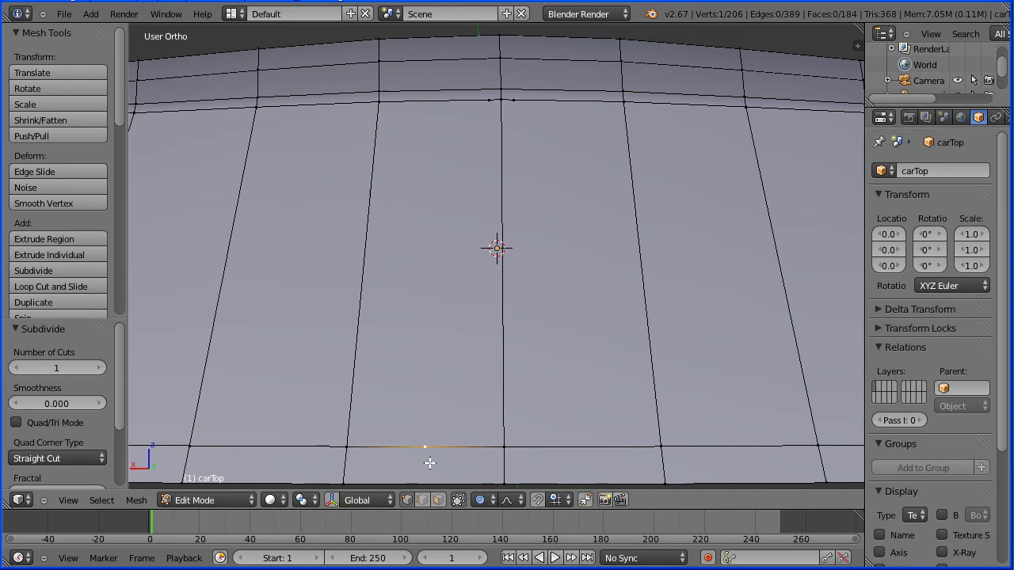
pyautogui.hotkey('shift', 'v')
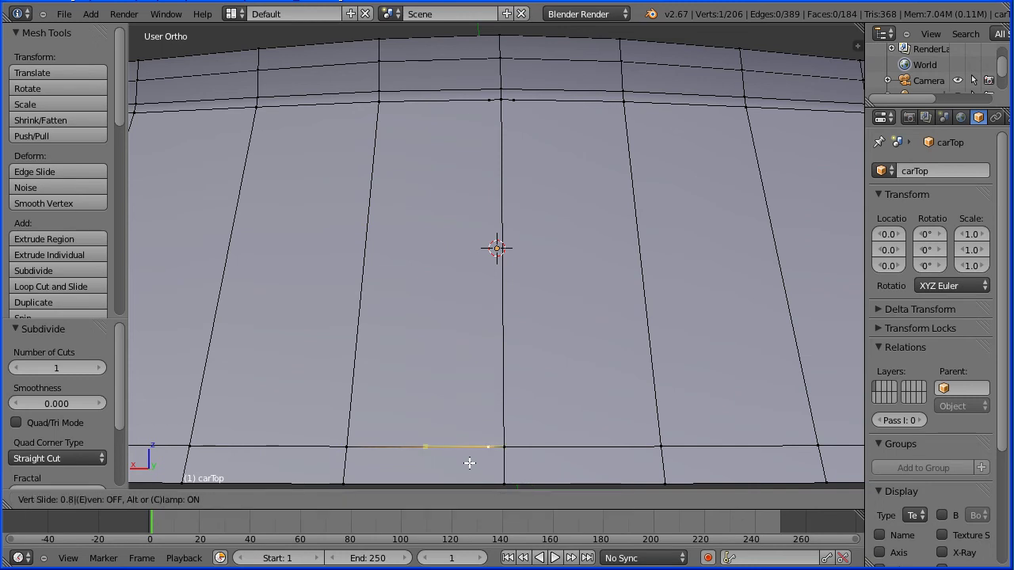
pyautogui.click(469, 464)
# Subdivide the neighbouring bottom edge and slide its new vertex just right of the centre line
pyautogui.rightClick(503, 448)
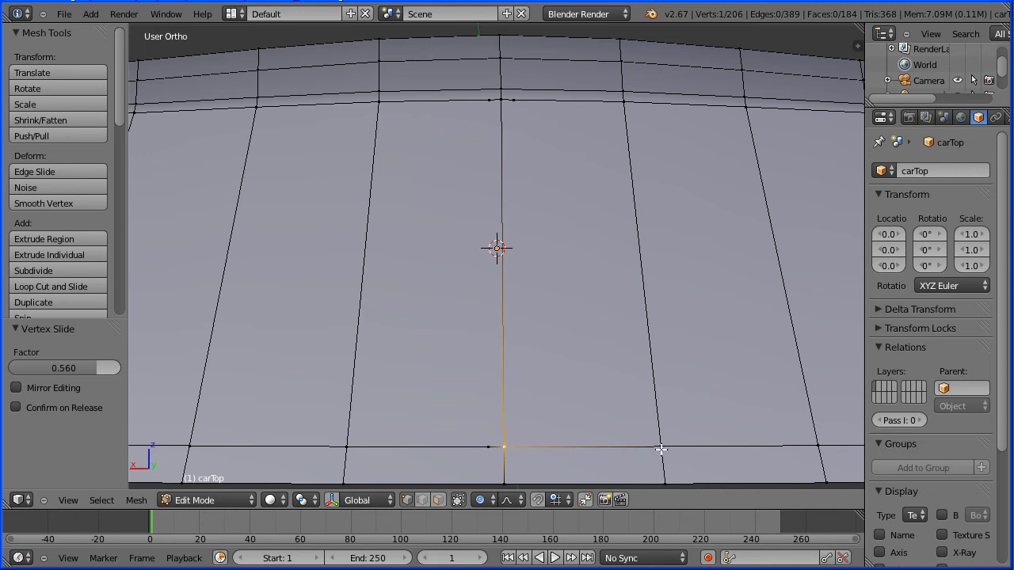
pyautogui.keyDown('shift'); pyautogui.rightClick(662, 448); pyautogui.keyUp('shift')
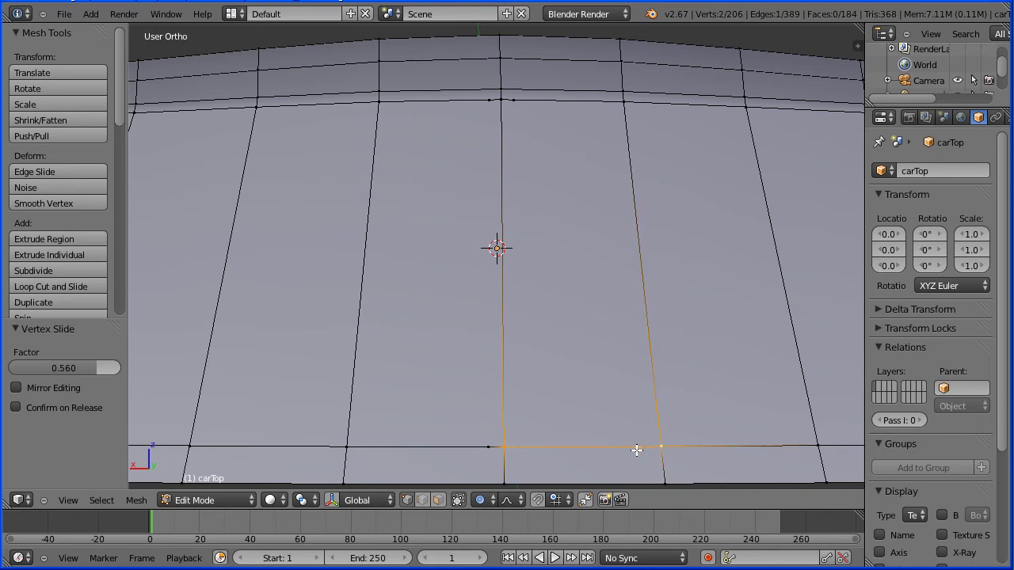
pyautogui.click(82, 270)
pyautogui.rightClick(575, 447)
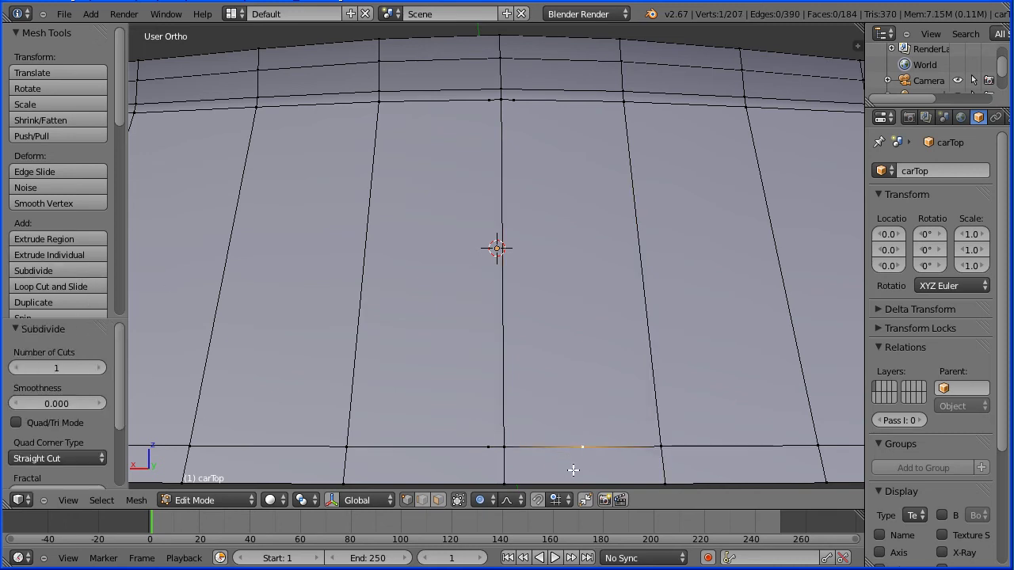
pyautogui.hotkey('shift', 'v')
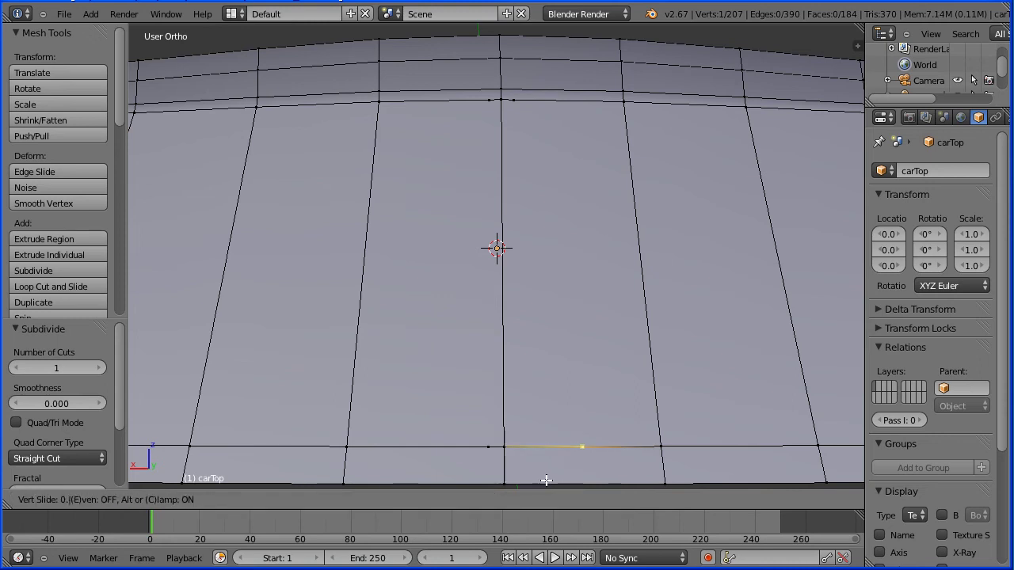
pyautogui.click(546, 480)
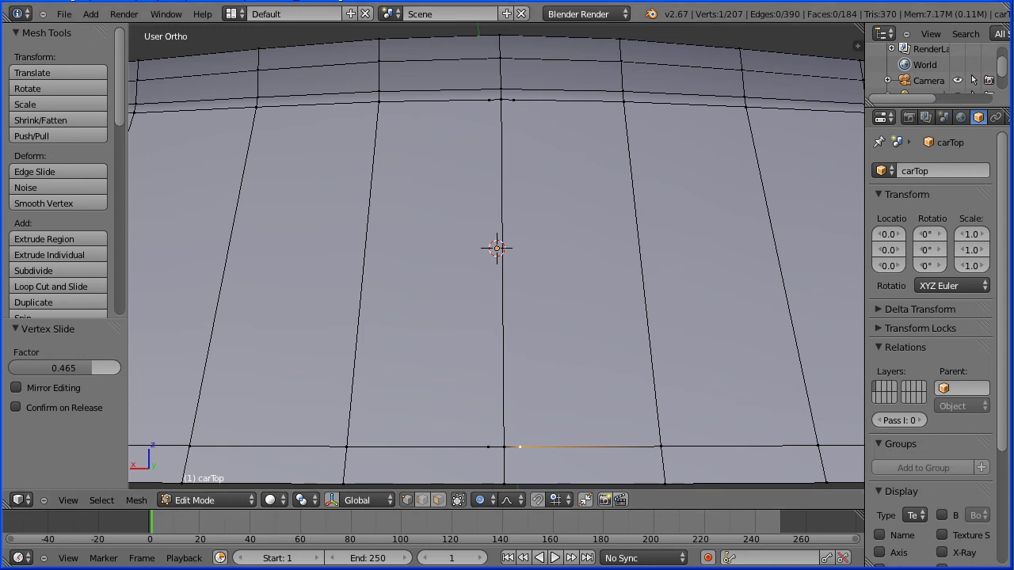
pyautogui.press('Tab')
pyautogui.press('Tab')
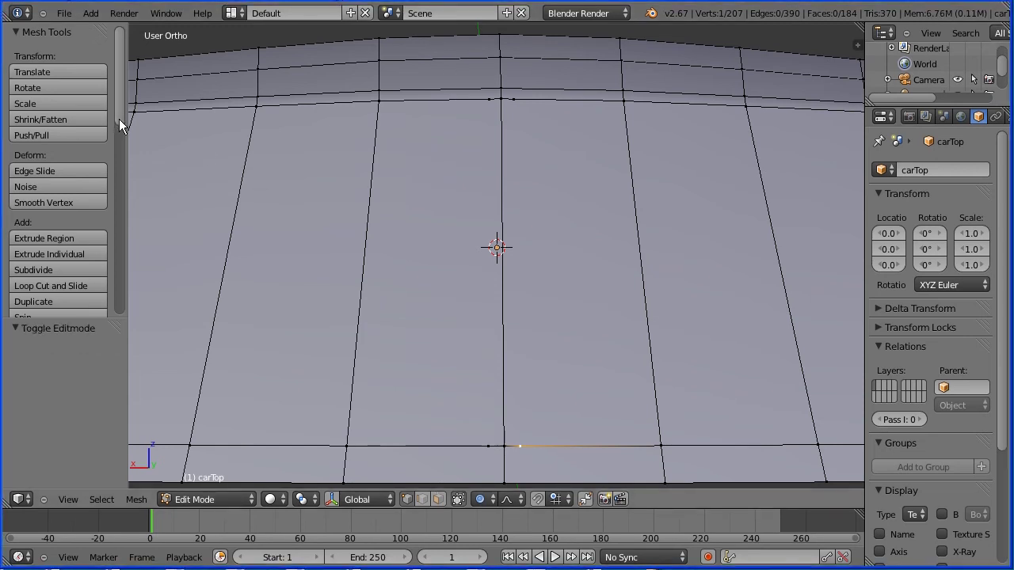
pyautogui.scroll(-5, 120, 134)
# Knife a vertical cut from the top to the bottom vertex left of the centre line
pyautogui.click(27, 245)
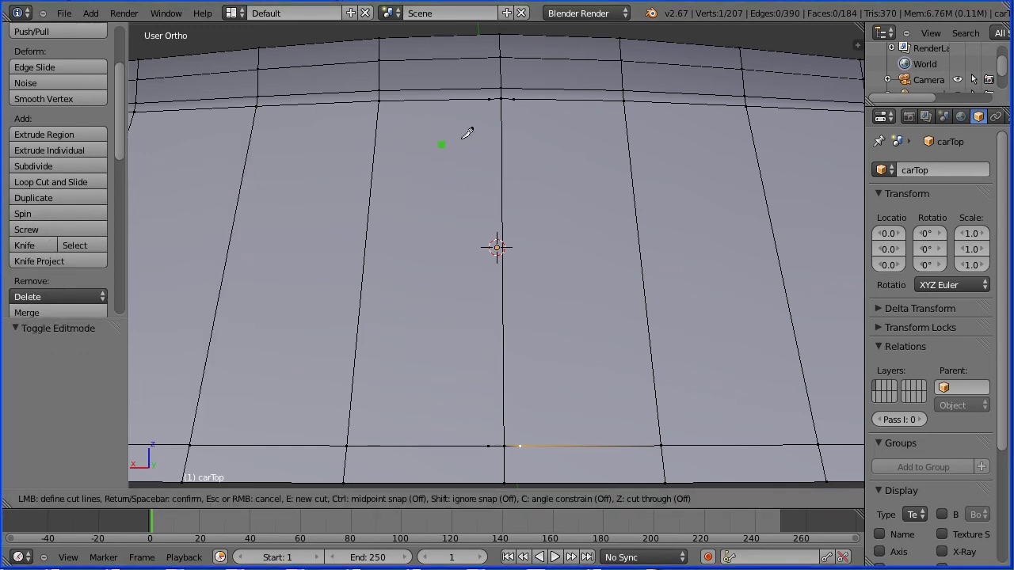
pyautogui.click(489, 98)
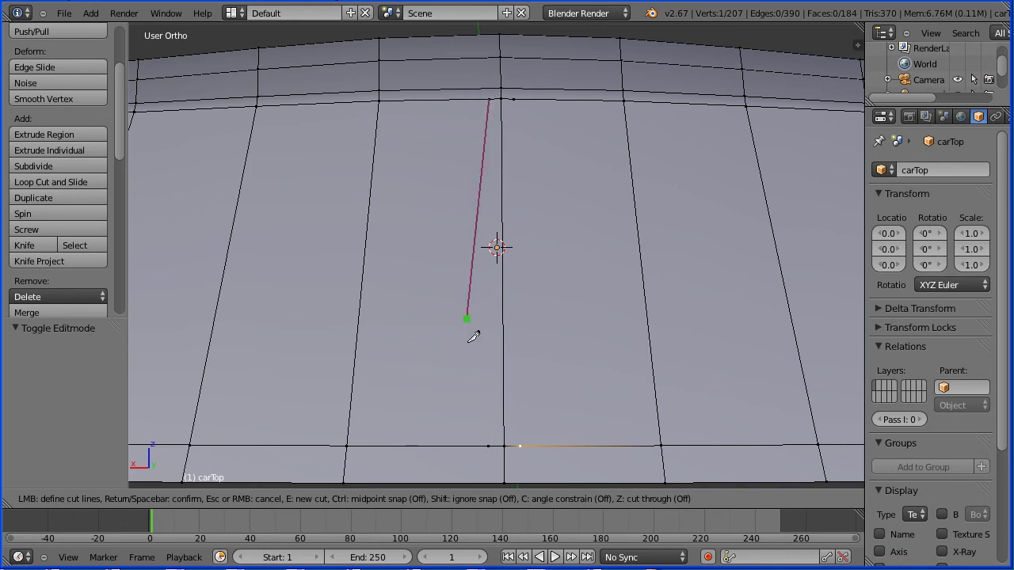
pyautogui.click(489, 446)
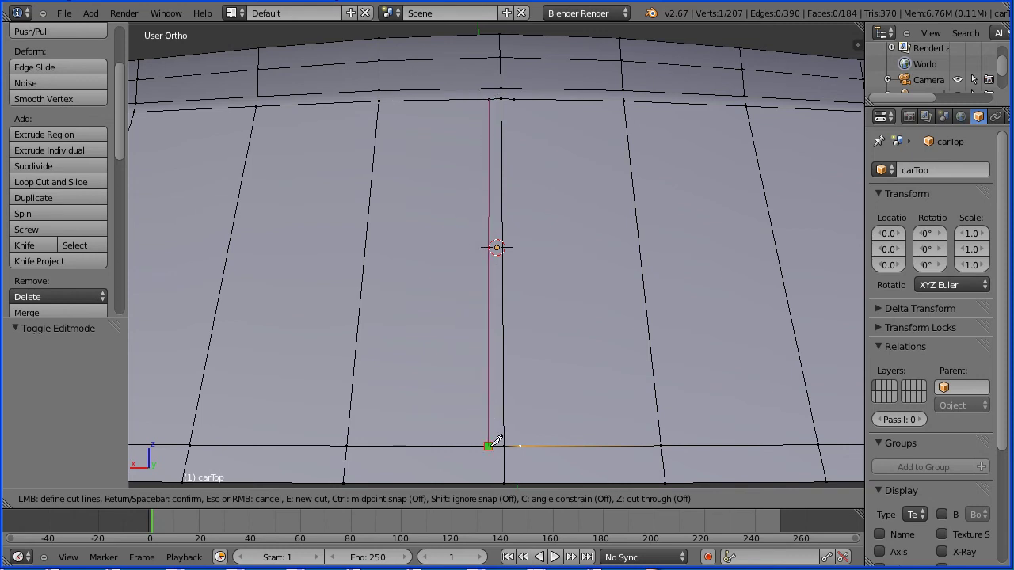
pyautogui.press('Return')
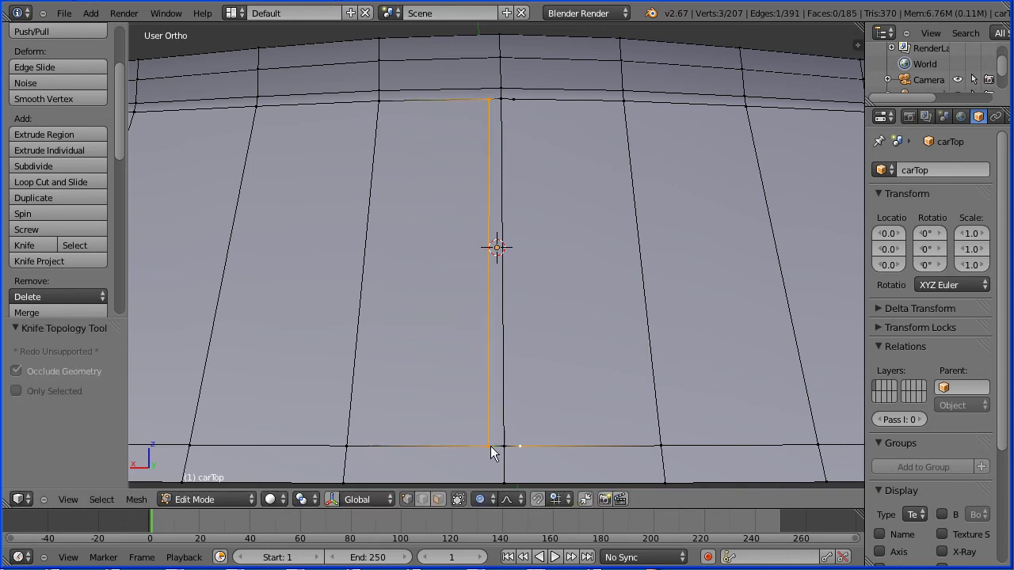
# Knife a second vertical cut from top to bottom right of the centre line
pyautogui.click(26, 245)
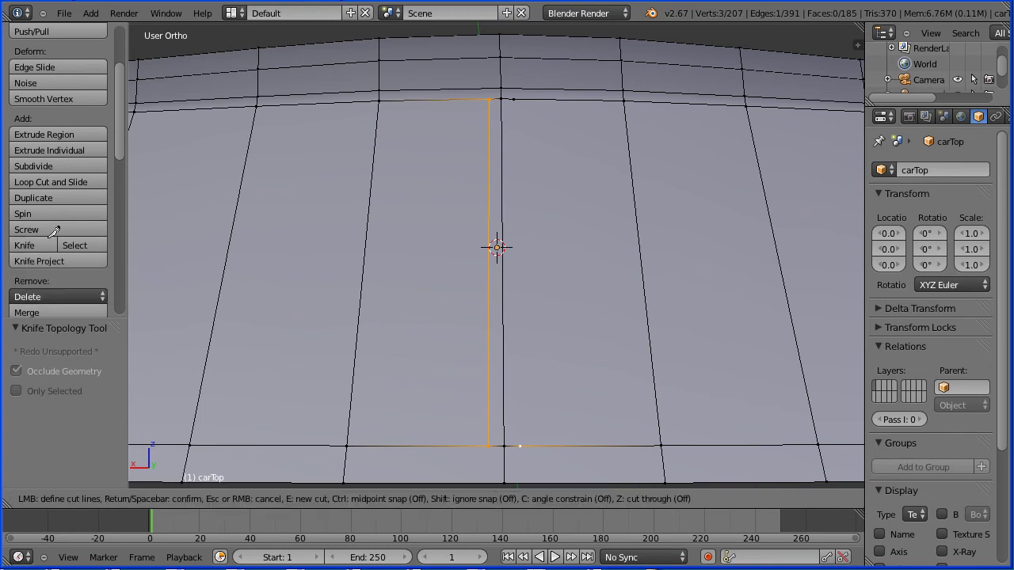
pyautogui.click(515, 99)
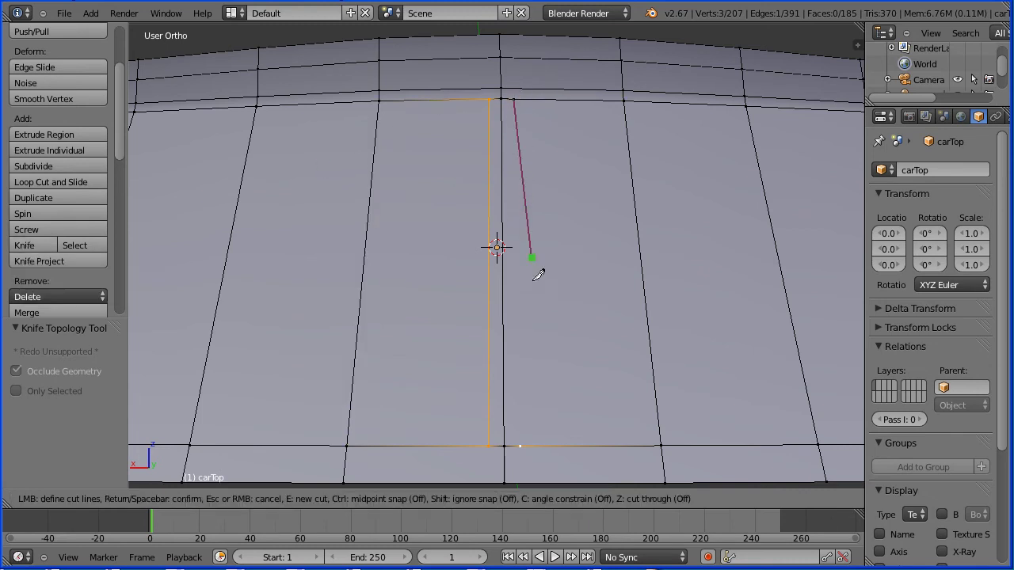
pyautogui.click(519, 445)
pyautogui.press('Return')
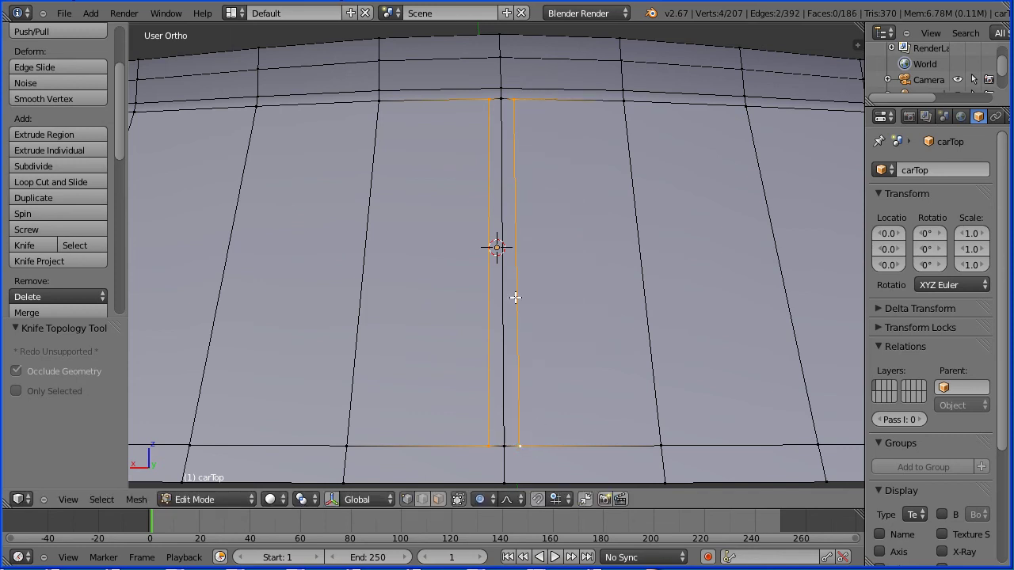
pyautogui.press('Tab')
pyautogui.press('Tab')
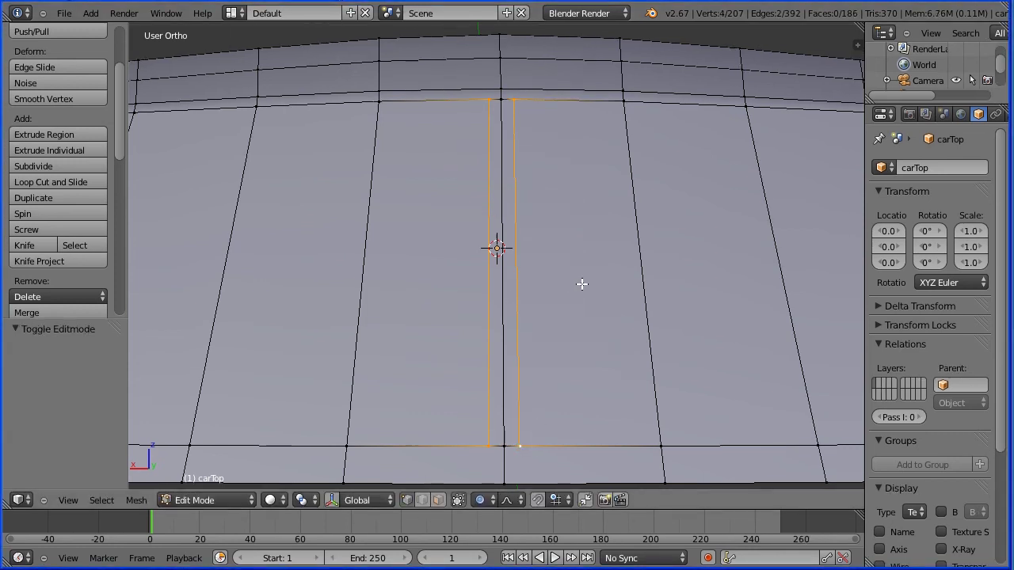
pyautogui.scroll(-3, 581, 284)
pyautogui.scroll(-4, 581, 285)
# Open the recent car model file mobTut6.blend
pyautogui.moveTo(457, 362); pyautogui.dragTo(524, 356, button='middle')
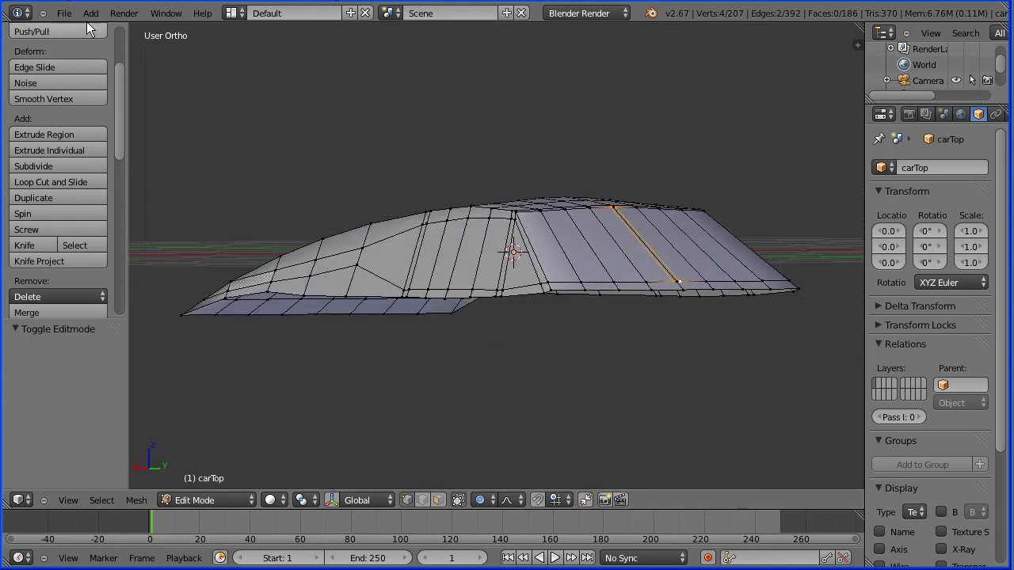
pyautogui.click(66, 12)
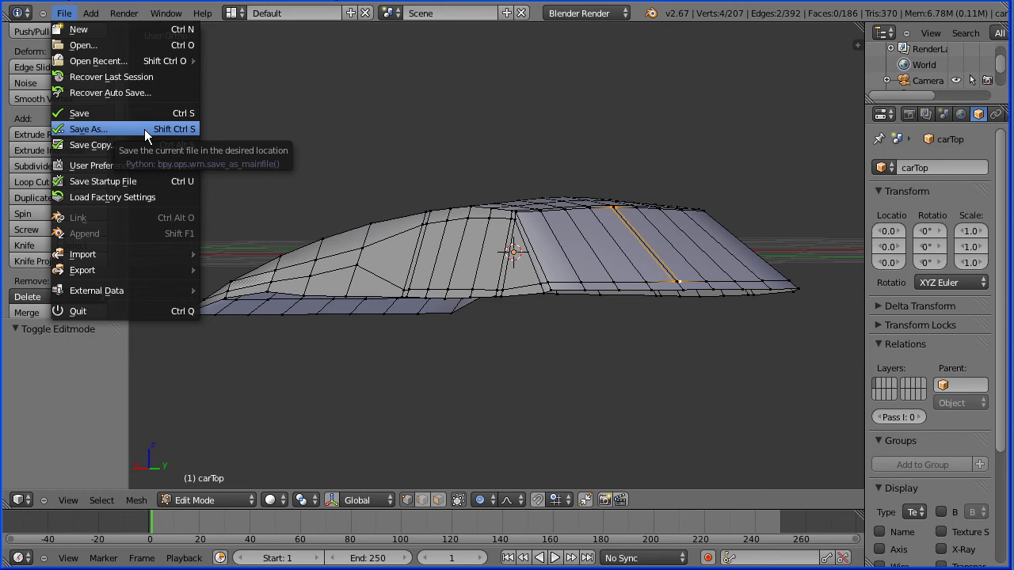
pyautogui.moveTo(152, 61)
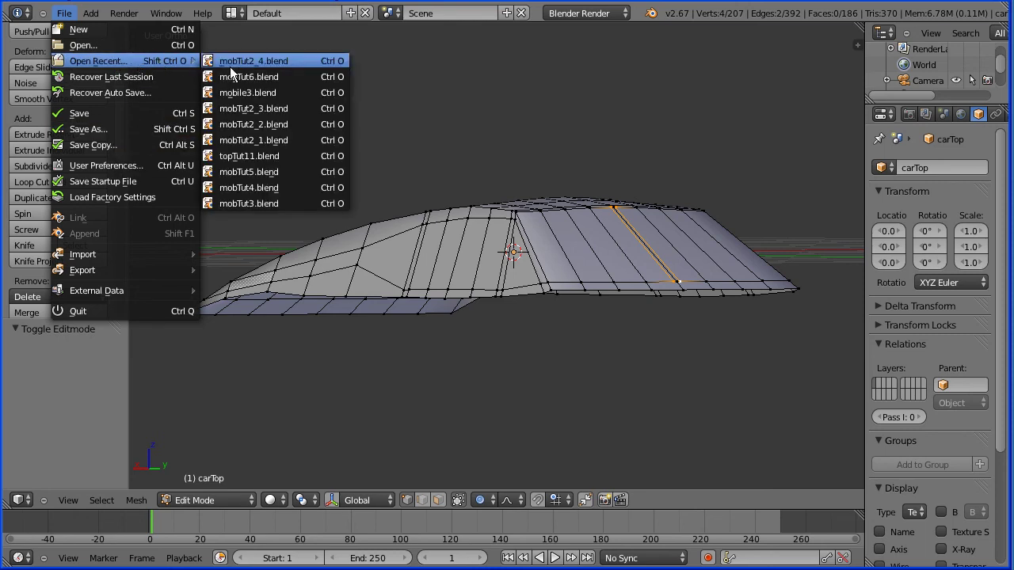
pyautogui.click(288, 75)
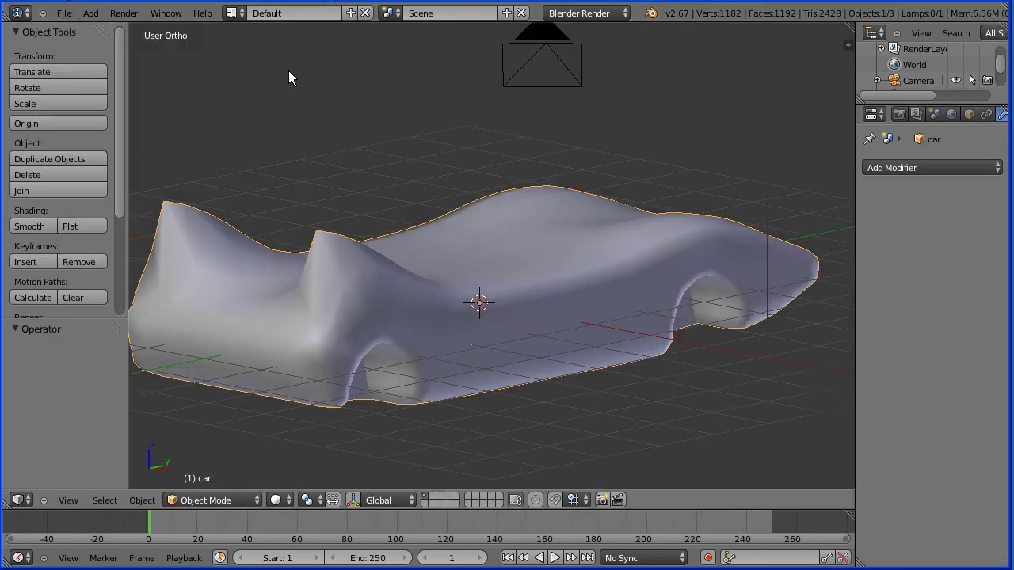
pyautogui.click(64, 15)
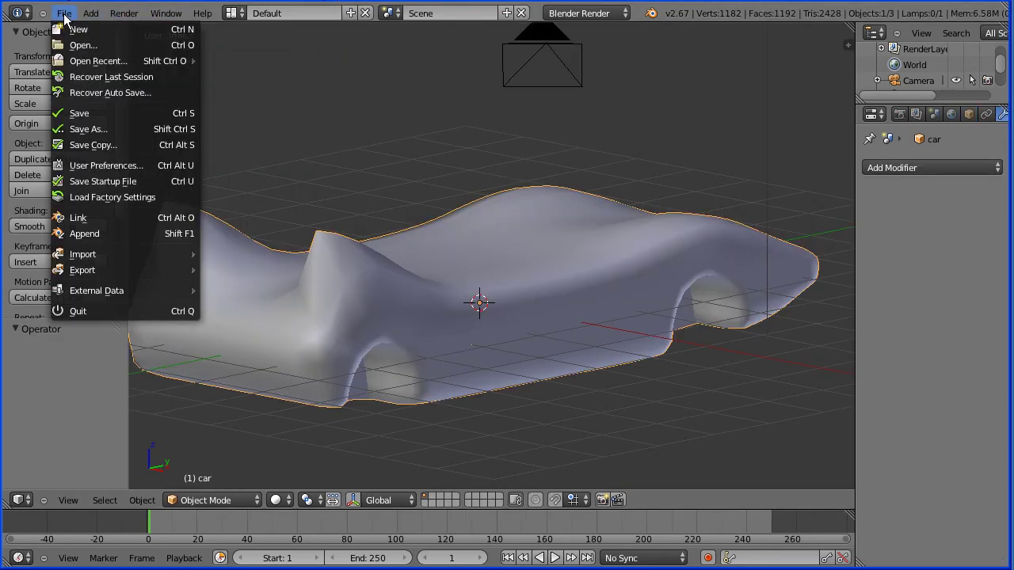
# Append the carTop object from batMobile/mobTut2_4.blend into the car scene
pyautogui.click(146, 233)
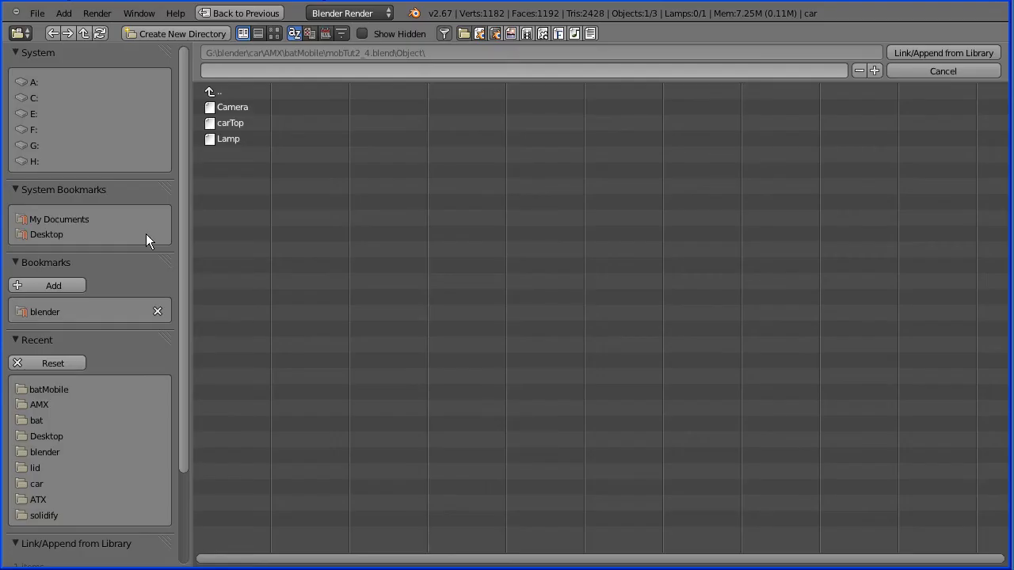
pyautogui.click(48, 389)
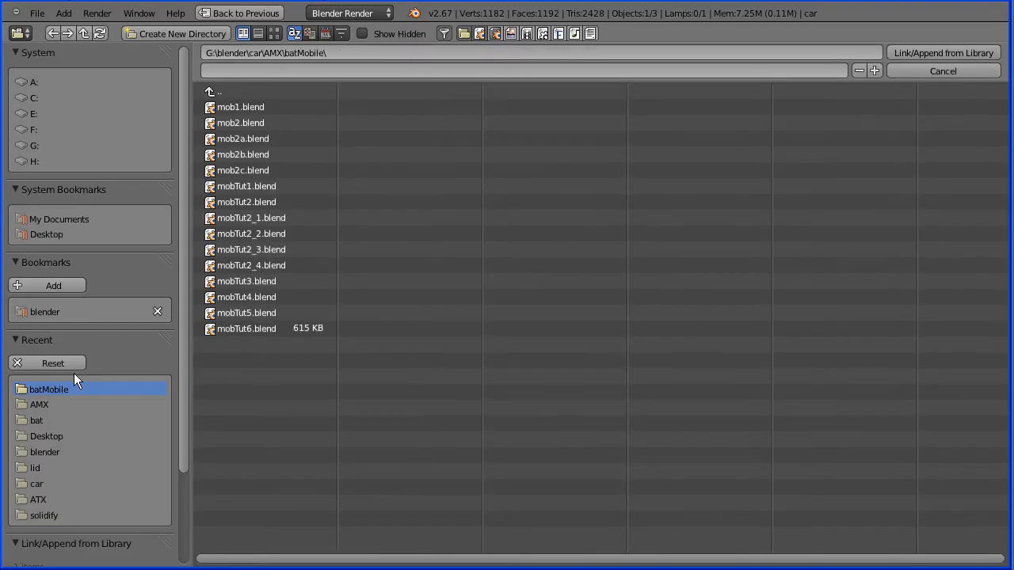
pyautogui.click(248, 266)
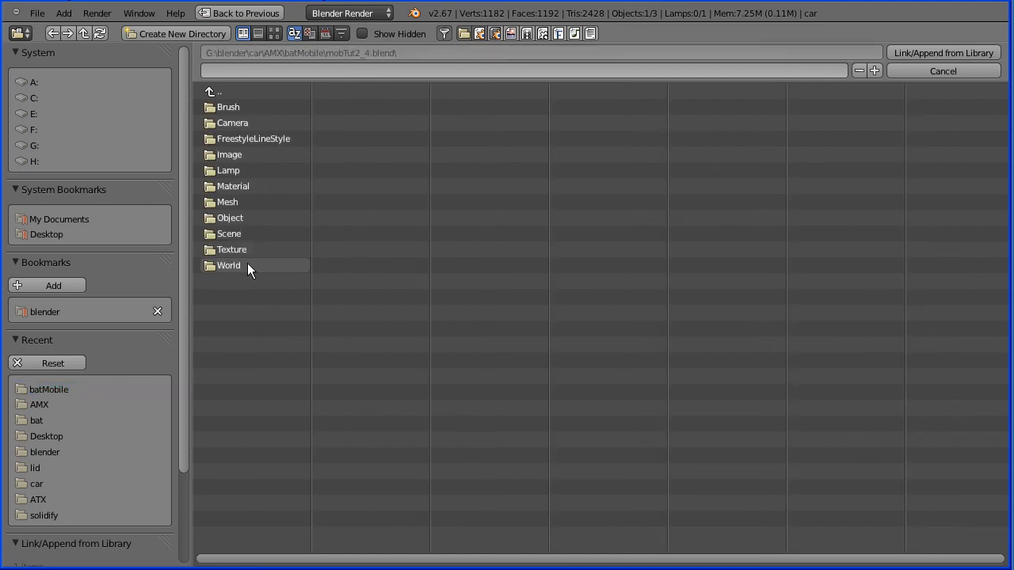
pyautogui.click(225, 219)
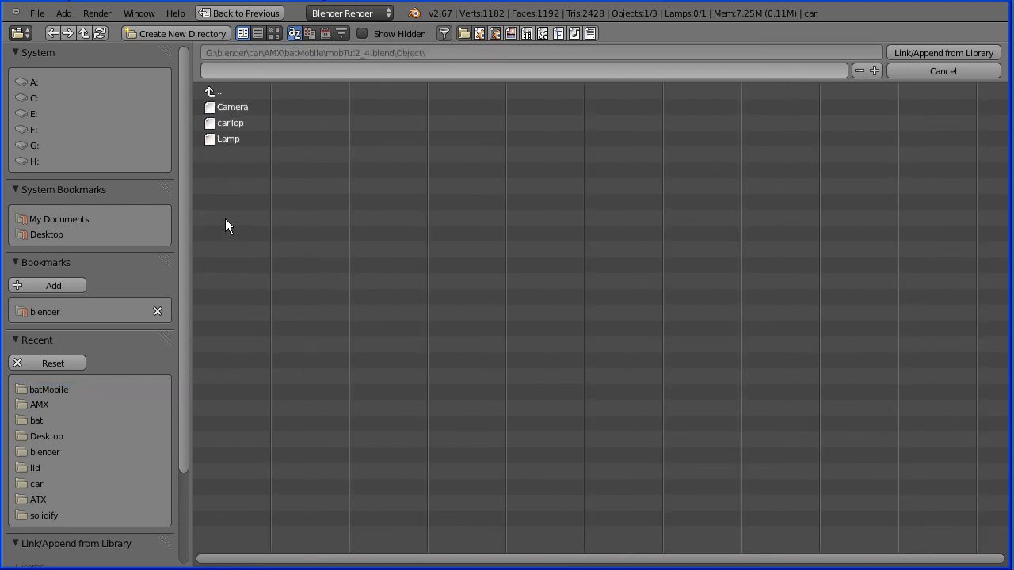
pyautogui.click(228, 122)
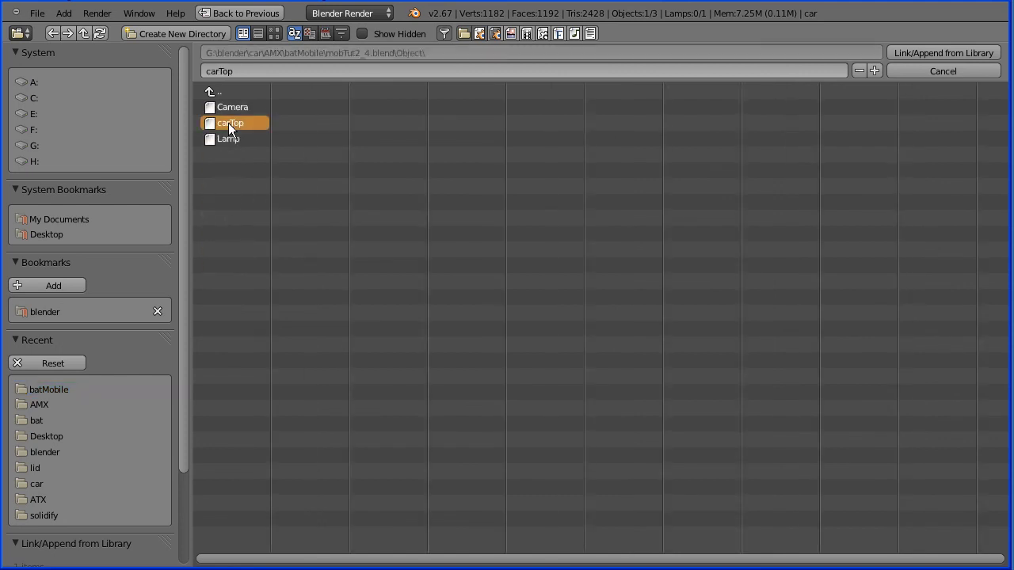
pyautogui.click(946, 53)
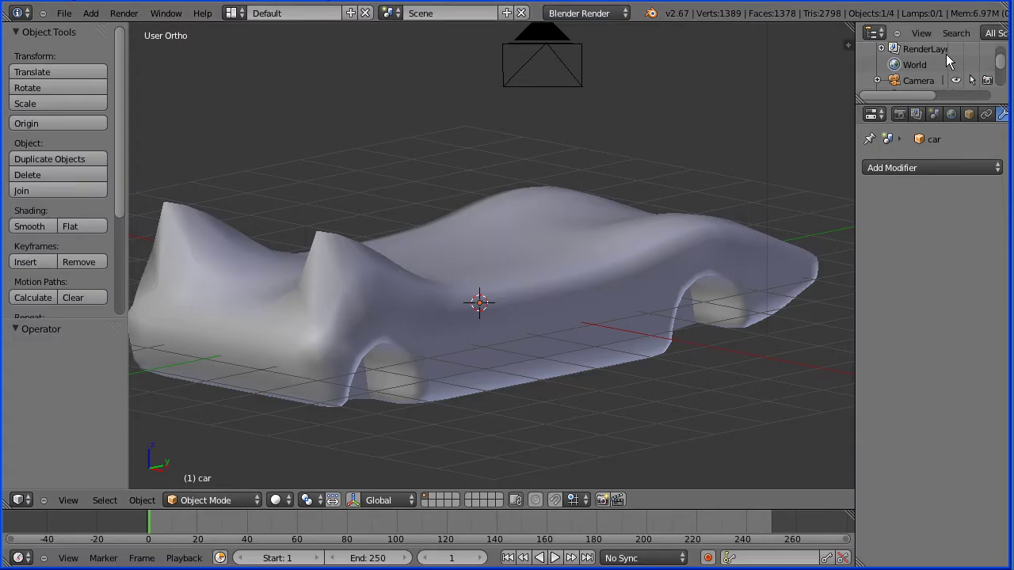
pyautogui.click(967, 115)
# Select carTop and set its location to Z 0.9 and Y -2.0
pyautogui.moveTo(963, 101); pyautogui.dragTo(928, 153)
pyautogui.click(916, 147)
pyautogui.click(879, 334)
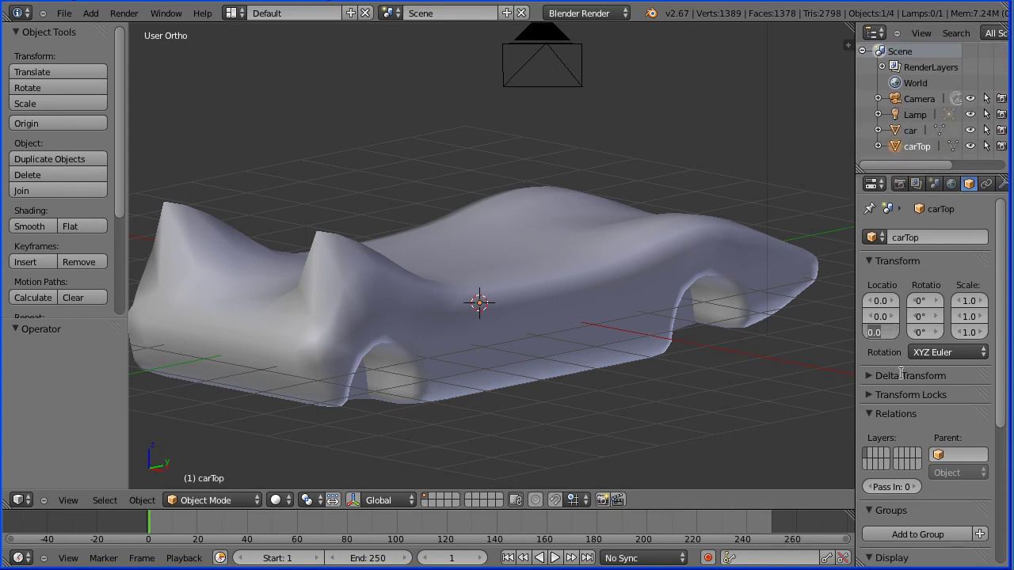
pyautogui.press('BackSpace')
pyautogui.write('.9')
pyautogui.press('Return')
pyautogui.click(881, 313)
pyautogui.press('BackSpace')
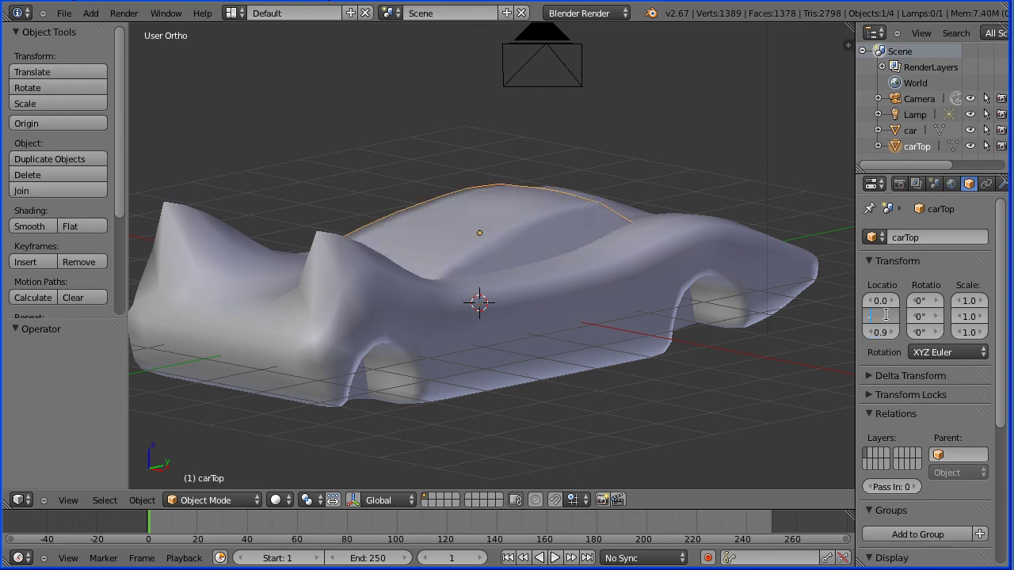
pyautogui.press('Return')
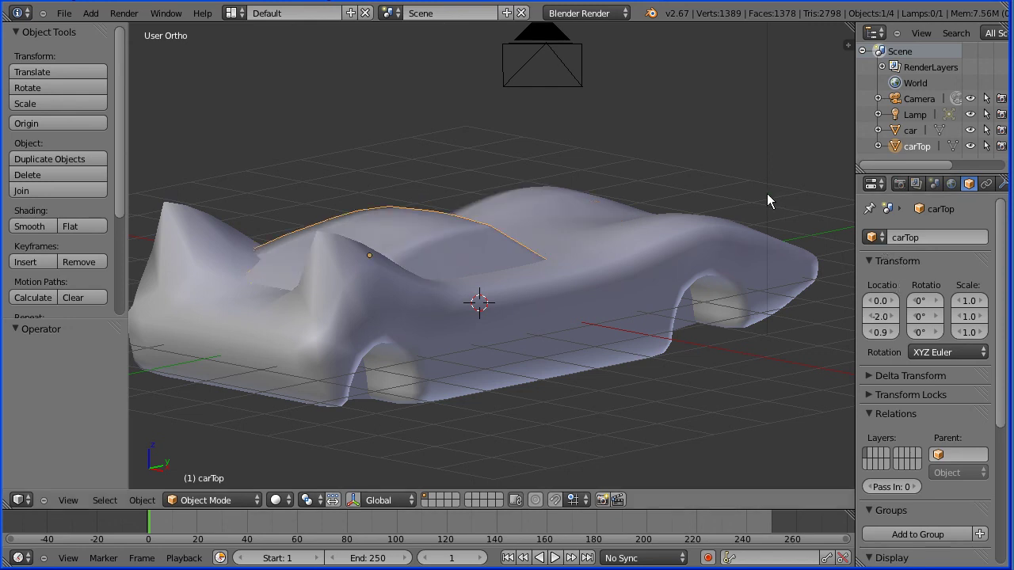